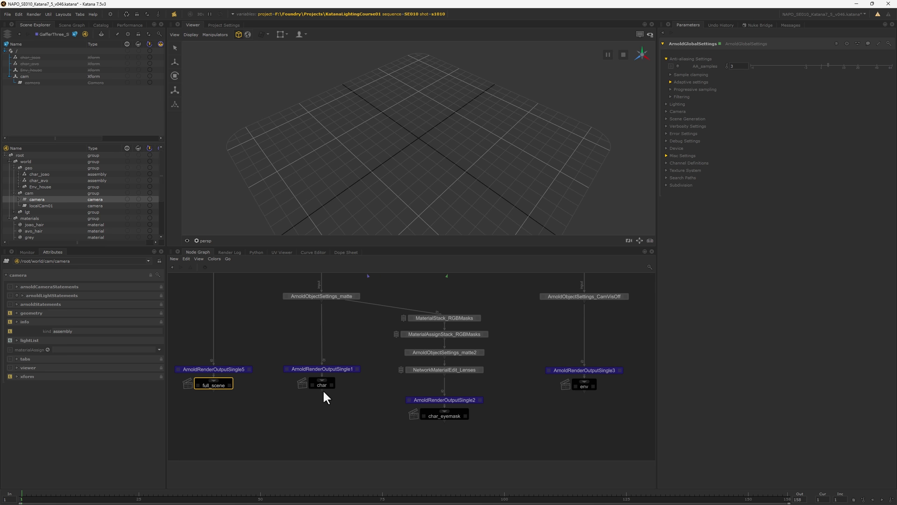
Step: Review the char, env, char_eyemask and wedgeTest render nodes and their branches in the 10 - Passes group
left_click(322, 384)
middle_click_drag(472, 419, 378, 425)
left_click(491, 392)
middle_click_drag(442, 428, 497, 422)
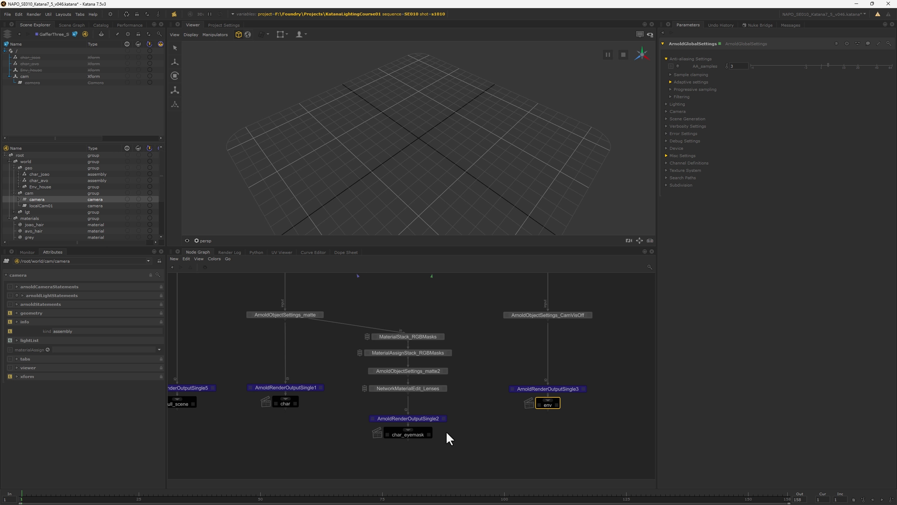
left_click(416, 438)
middle_click_drag(565, 434, 344, 419)
middle_click_drag(504, 420, 513, 446)
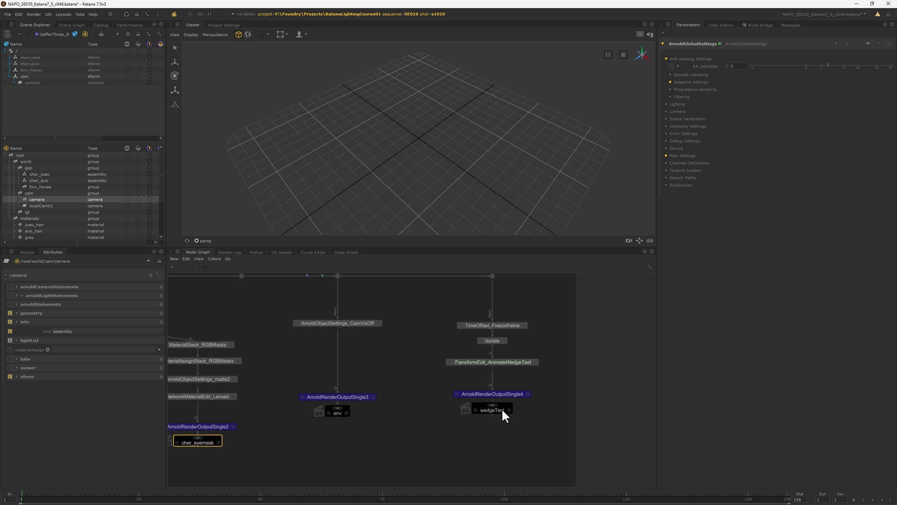
left_click(504, 414)
middle_click_drag(557, 366, 571, 395)
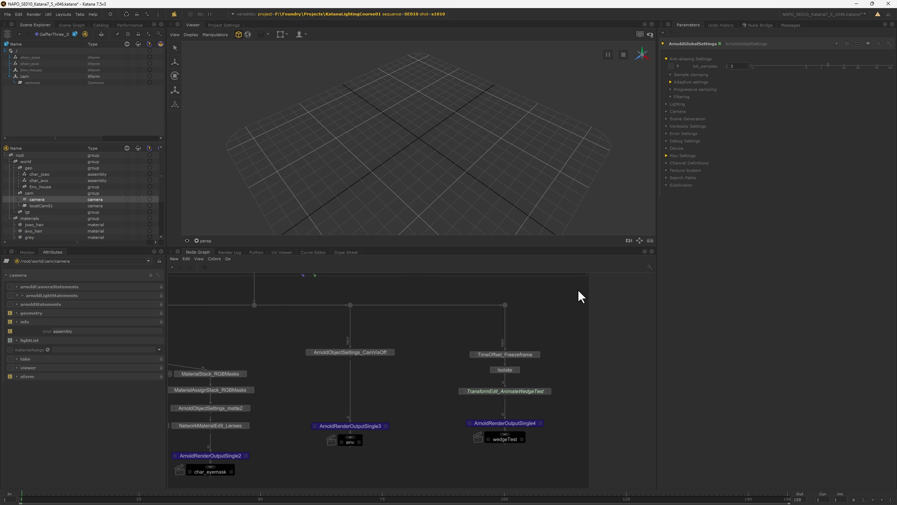
left_click_drag(578, 290, 454, 461)
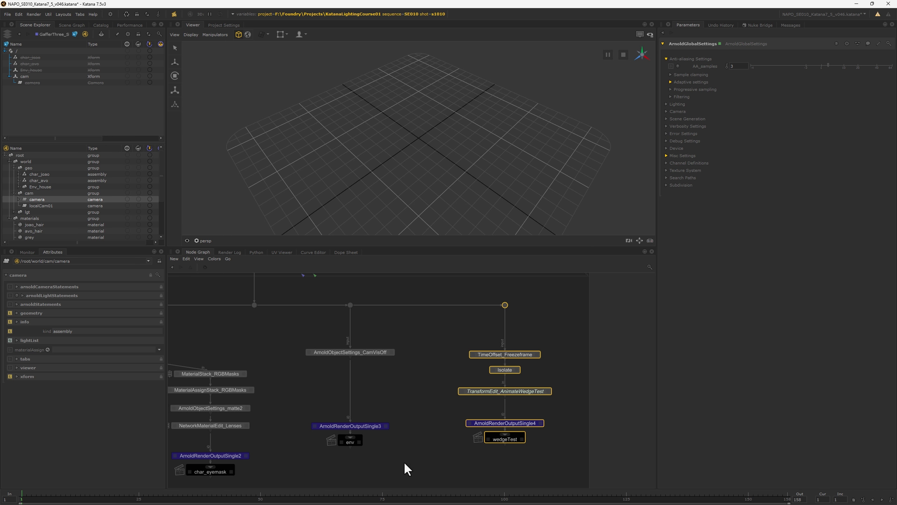
scroll(404, 462, "down", 6)
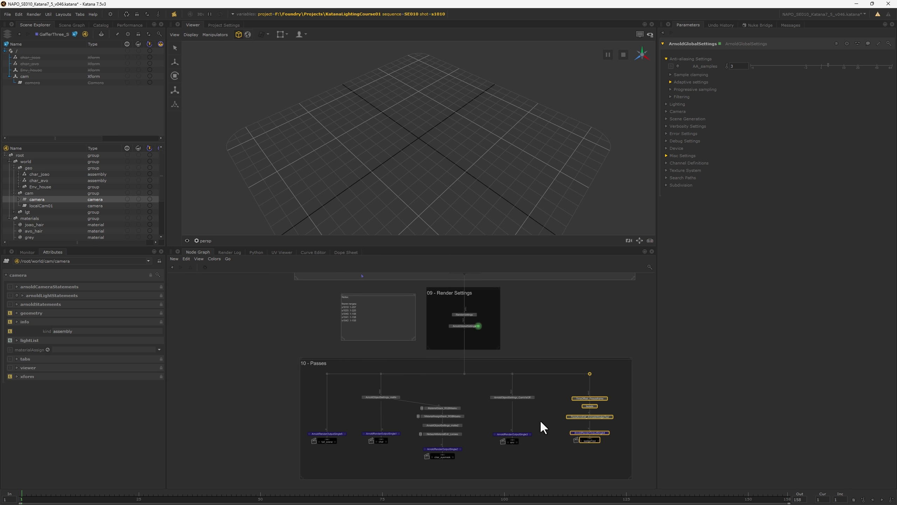
left_click(381, 441)
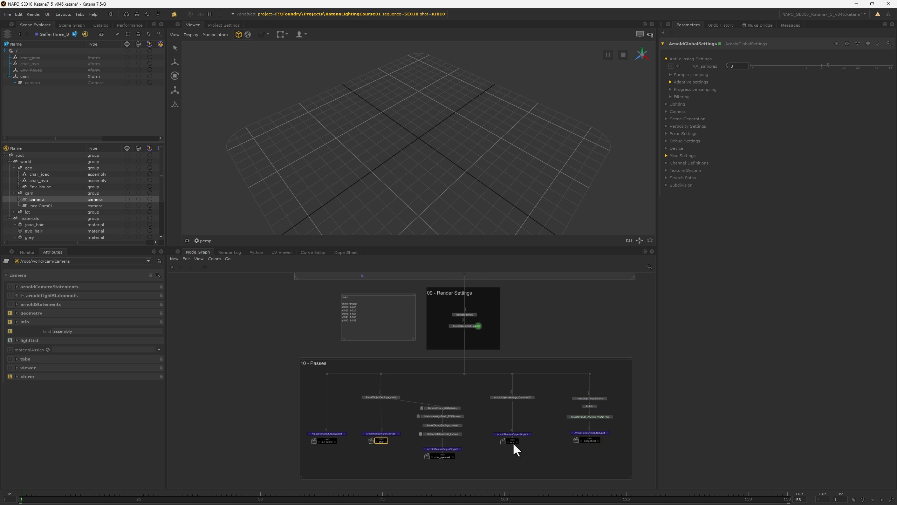
left_click(512, 441)
left_click(381, 442)
left_click(511, 443)
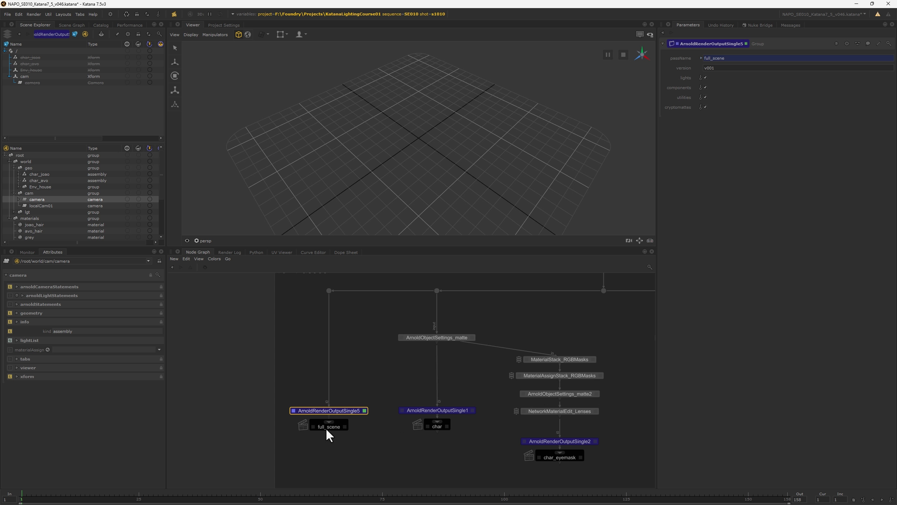
Step: Open the full_scene render node's parameters and inspect the file path of its primary output
double_click(324, 428)
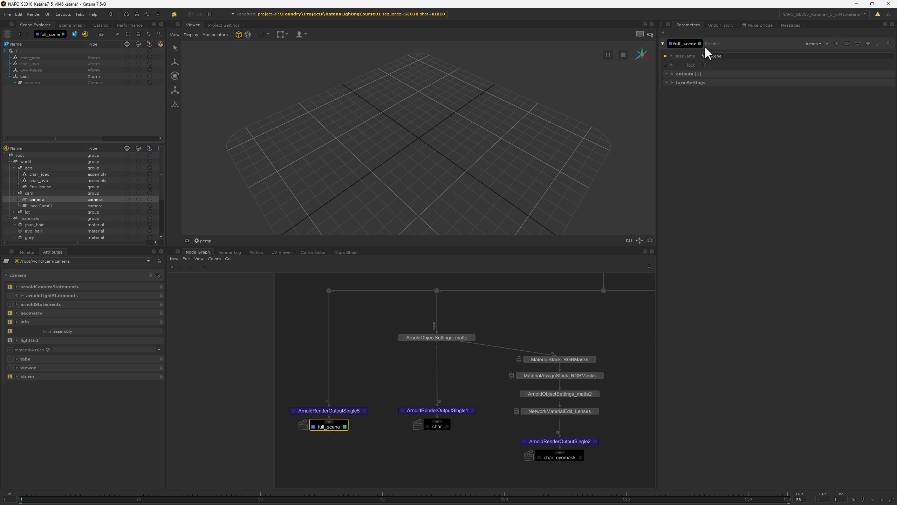
left_click(690, 74)
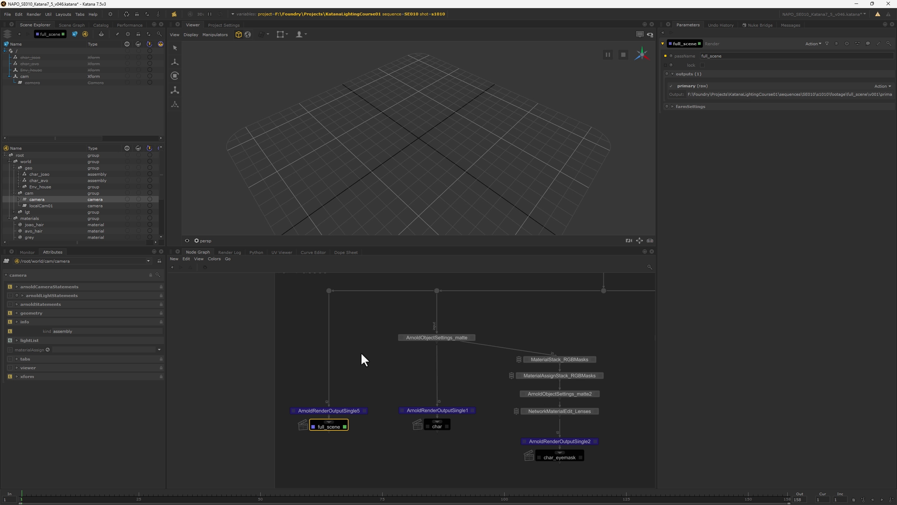
left_click(365, 367)
Step: Inspect the Ray Flags and the CEL location paths of the ArnoldObjectSettings_matte node
middle_click_drag(373, 358, 416, 374)
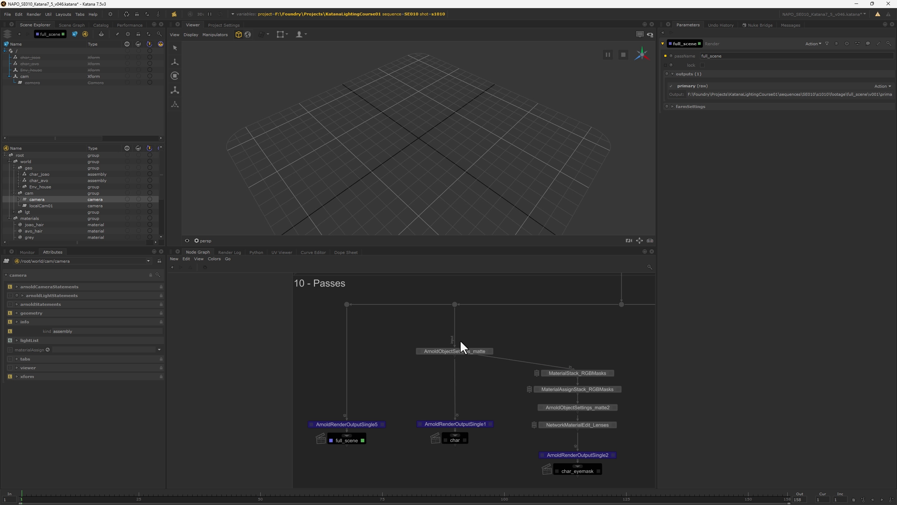
left_click(475, 351)
left_click(490, 351)
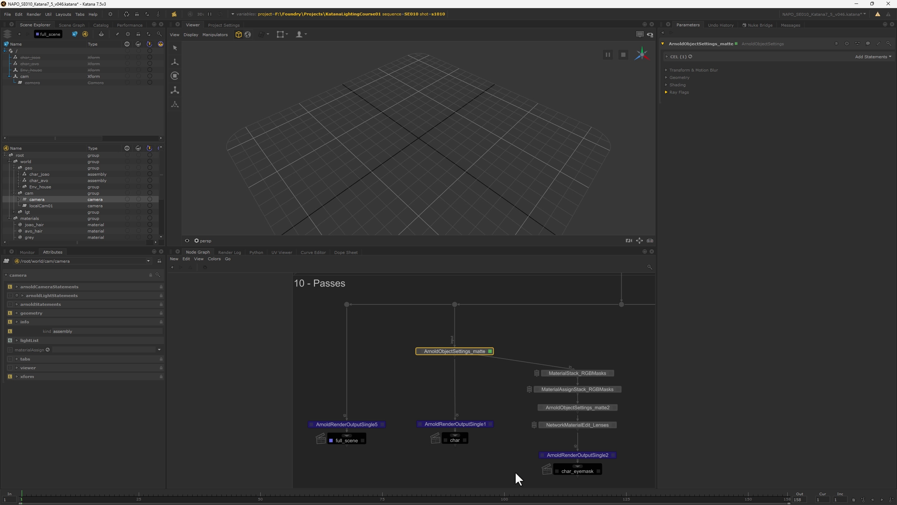
left_click(666, 92)
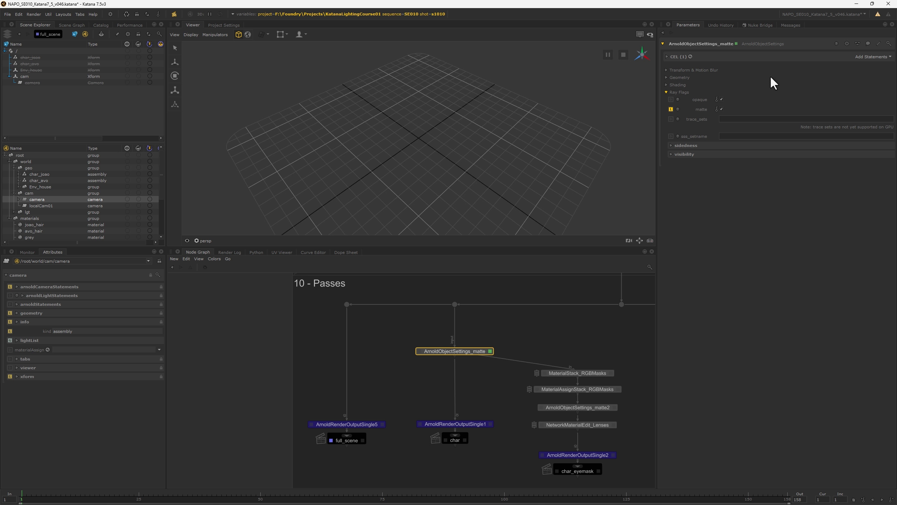
left_click(667, 55)
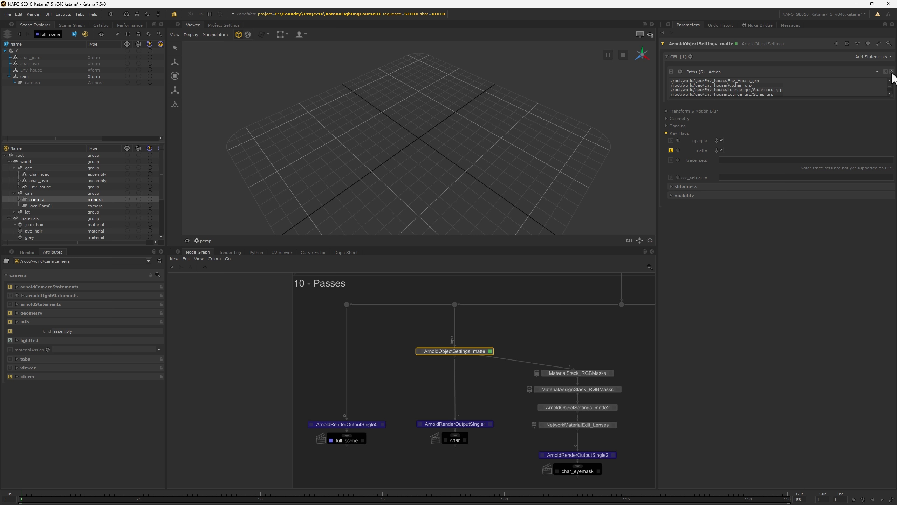
Step: Inspect the ray visibility flags and the CEL location paths of the ArnoldObjectSettings_CamVisOff node
middle_click_drag(423, 446, 203, 451)
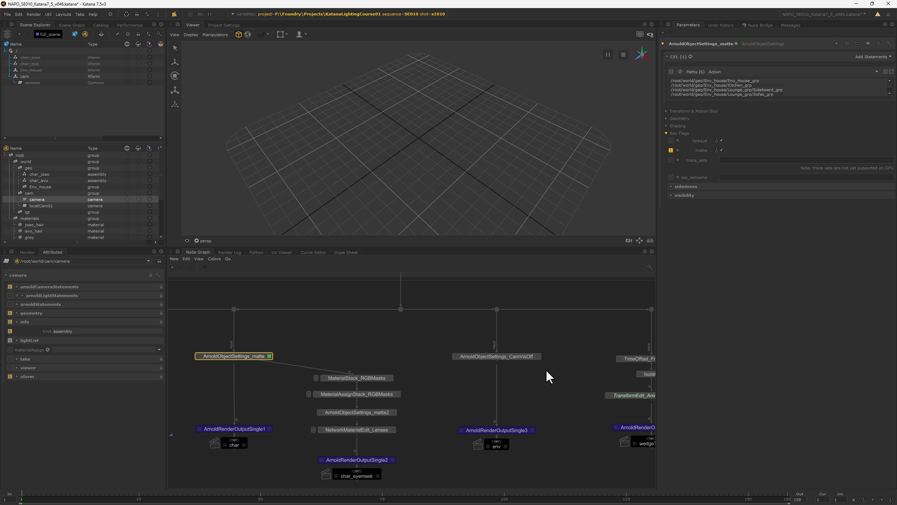
left_click(499, 447)
left_click(511, 360)
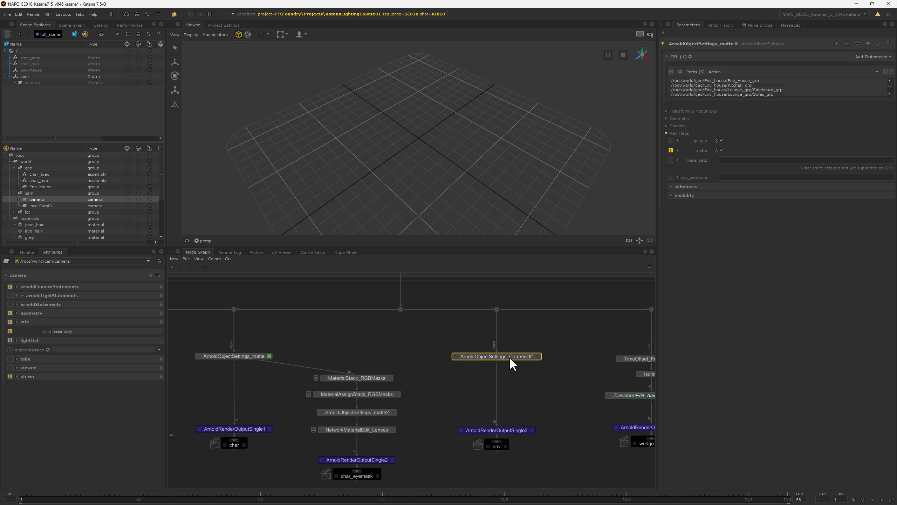
double_click(530, 358)
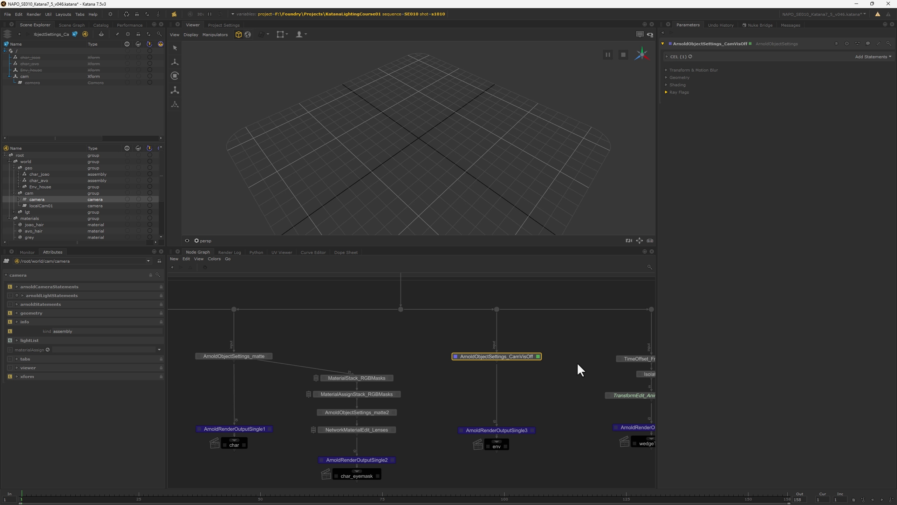
left_click(666, 92)
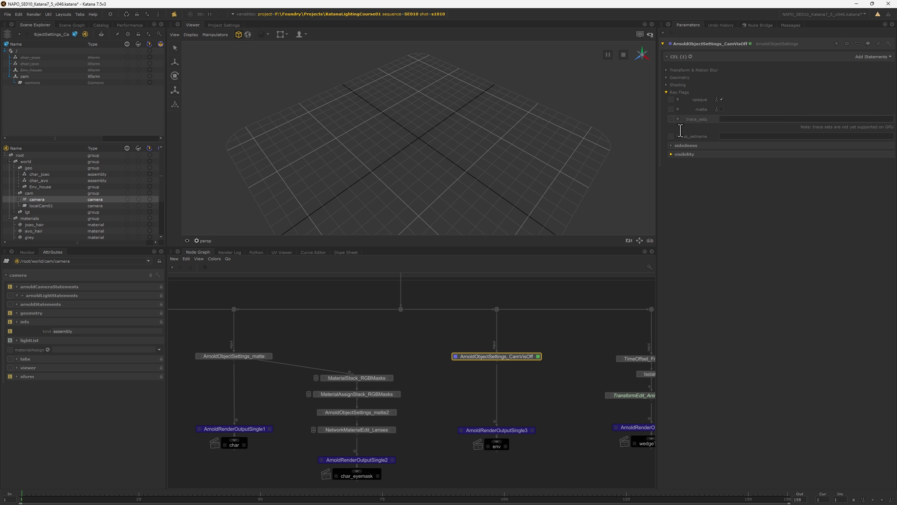
left_click(671, 154)
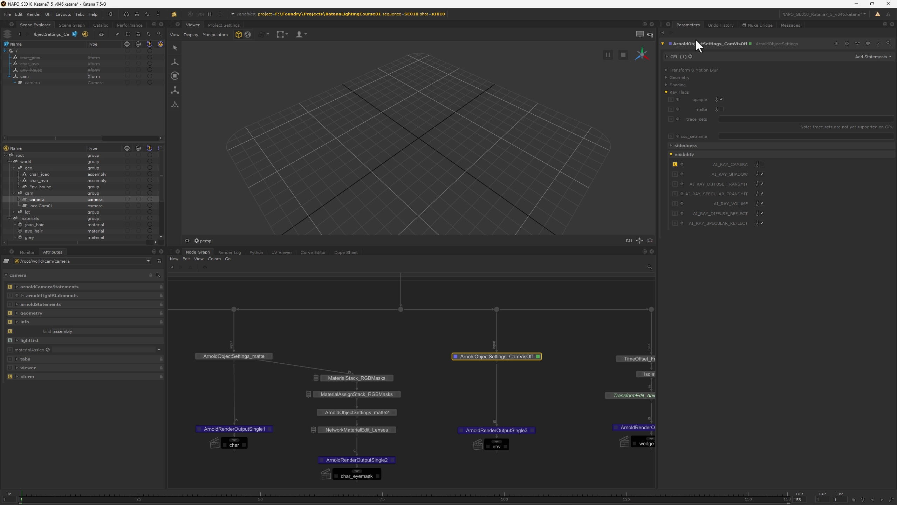
left_click(667, 57)
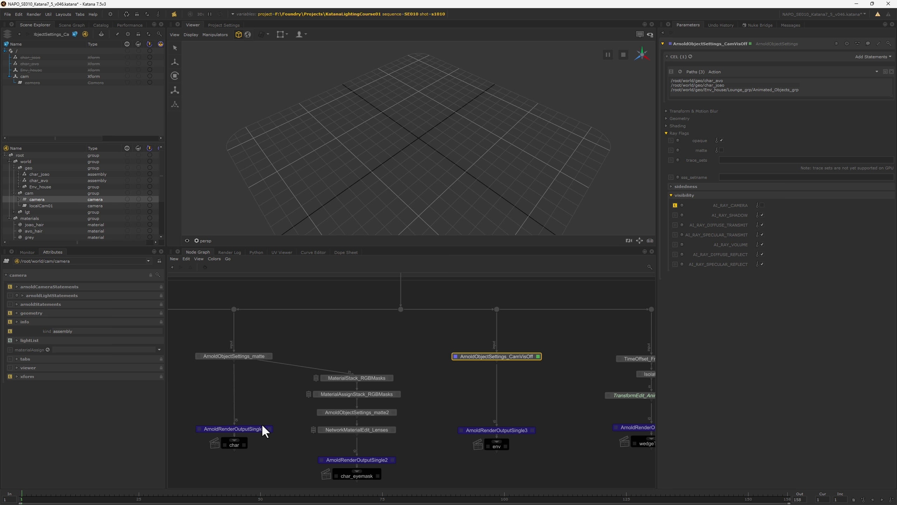
Step: Open the parameters of the GafferThree_Sequence node in the 07 - Sequence Lighting group
middle_click_drag(261, 392, 444, 382)
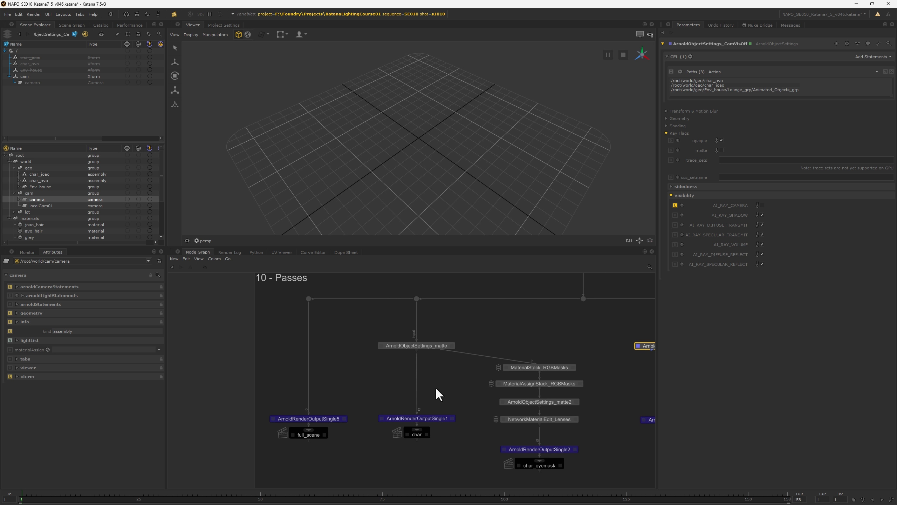
left_click(308, 437)
middle_click_drag(545, 327, 532, 389)
scroll(529, 382, "down", 3)
middle_click_drag(523, 347, 512, 366)
middle_click_drag(482, 328, 481, 400)
middle_click_drag(444, 338, 462, 368)
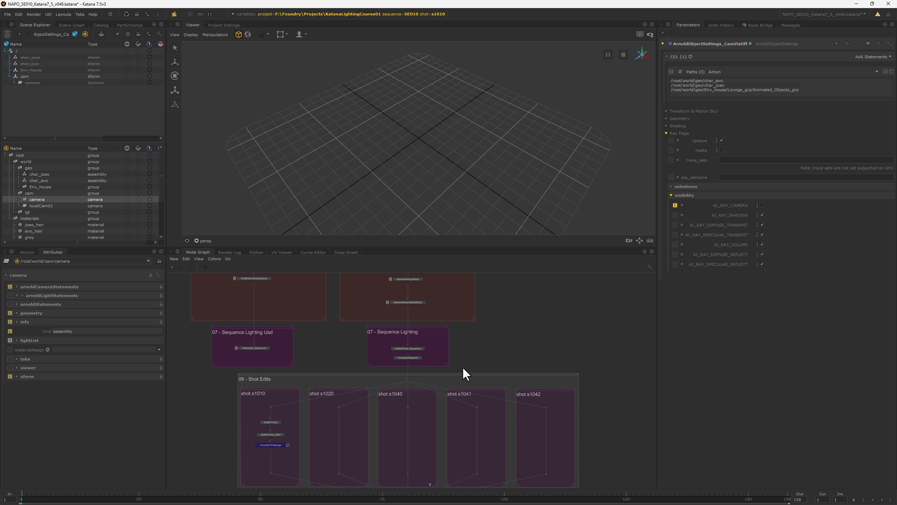
scroll(414, 344, "up", 3)
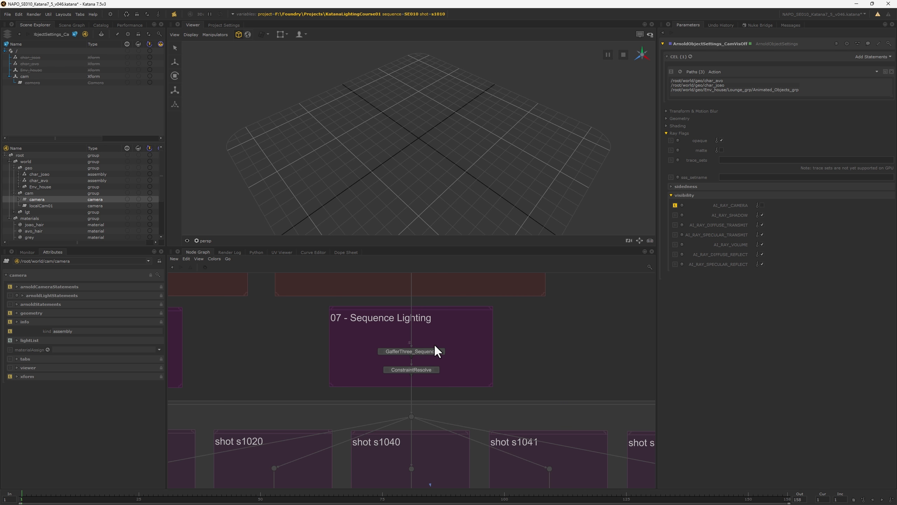
scroll(435, 350, "up", 3)
left_click(426, 357)
left_click(459, 356)
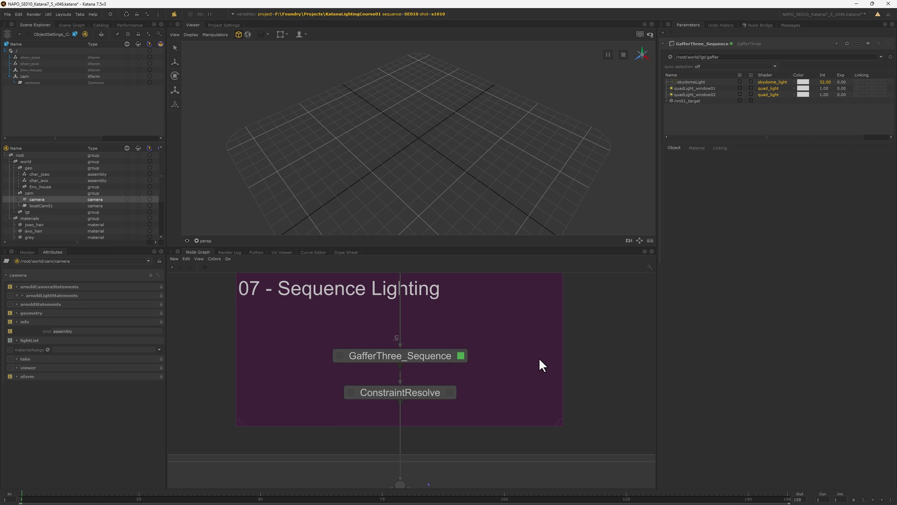
Step: Place a copy of GafferThree_Sequence beside the original and delete all the lights and the rim target from the original
key("ctrl+v")
left_click(583, 360)
left_click_drag(691, 82, 690, 103)
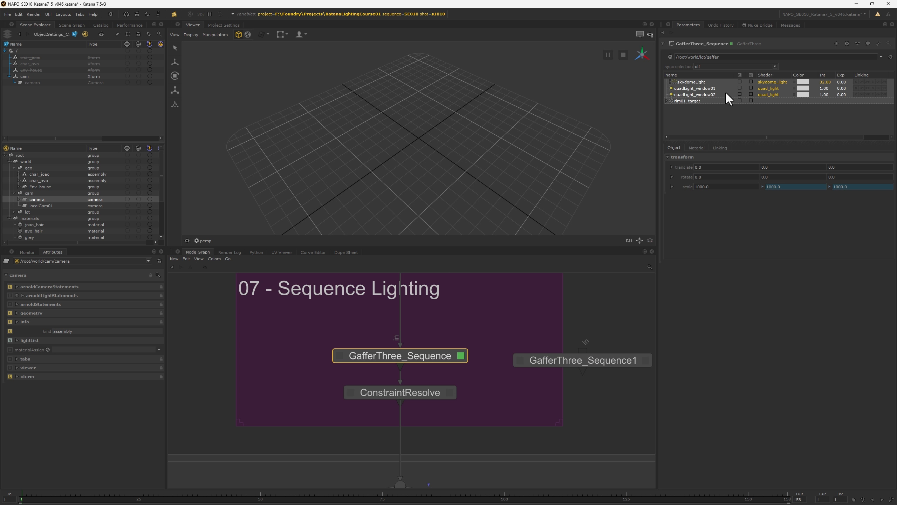
key("Delete")
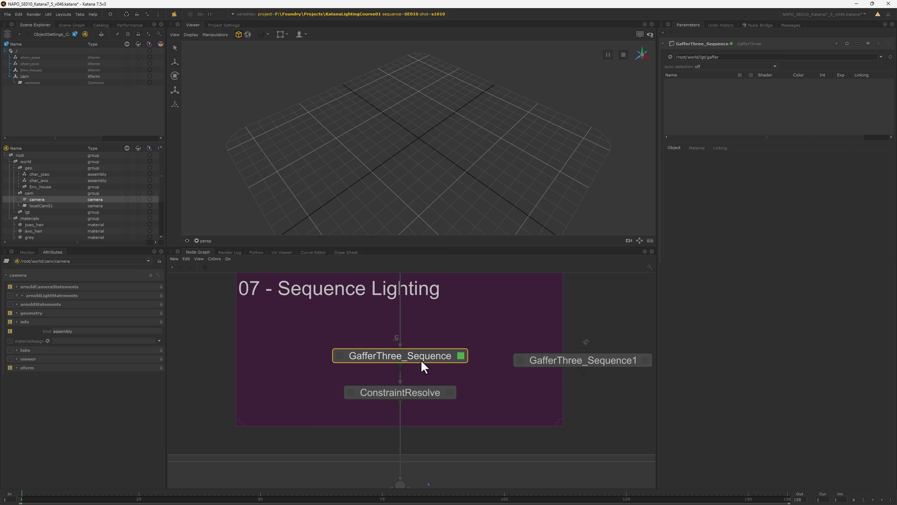
Step: Add an Arnold Skydome Light to the emptied GafferThree_Sequence node
right_click(690, 96)
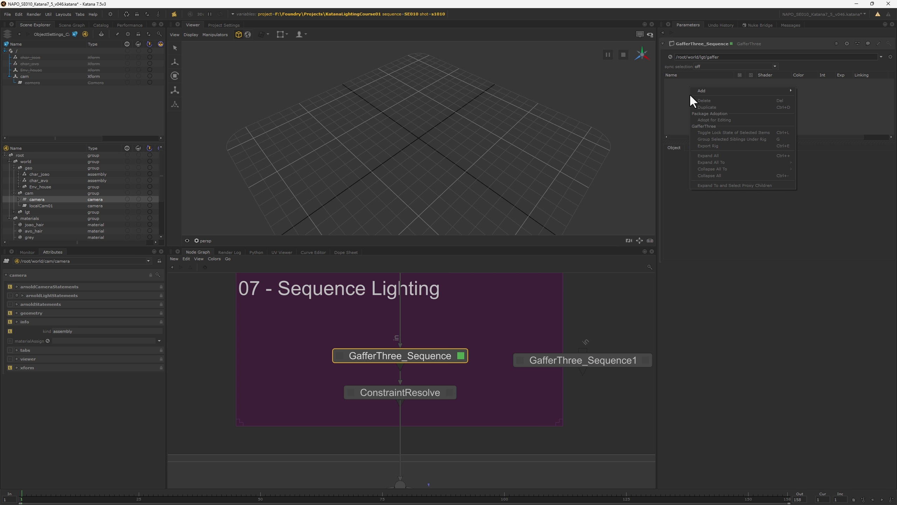
mouse_move(702, 91)
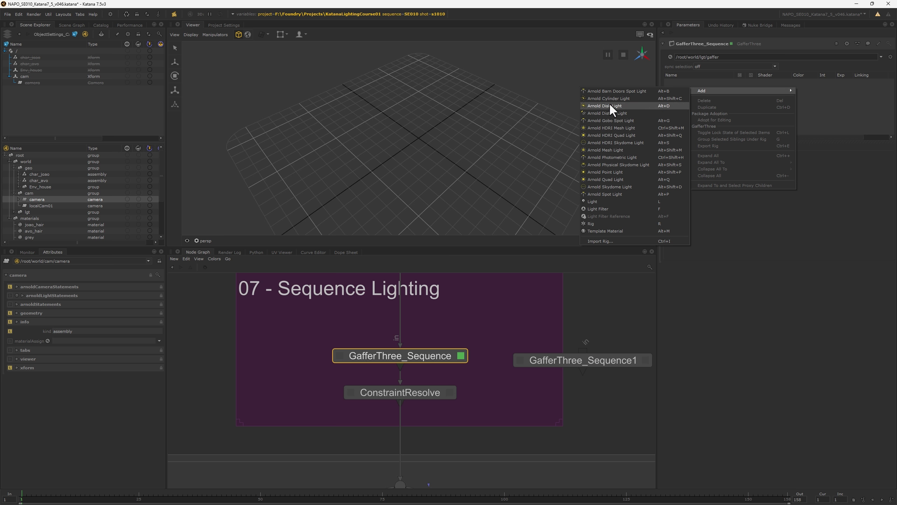
left_click(610, 187)
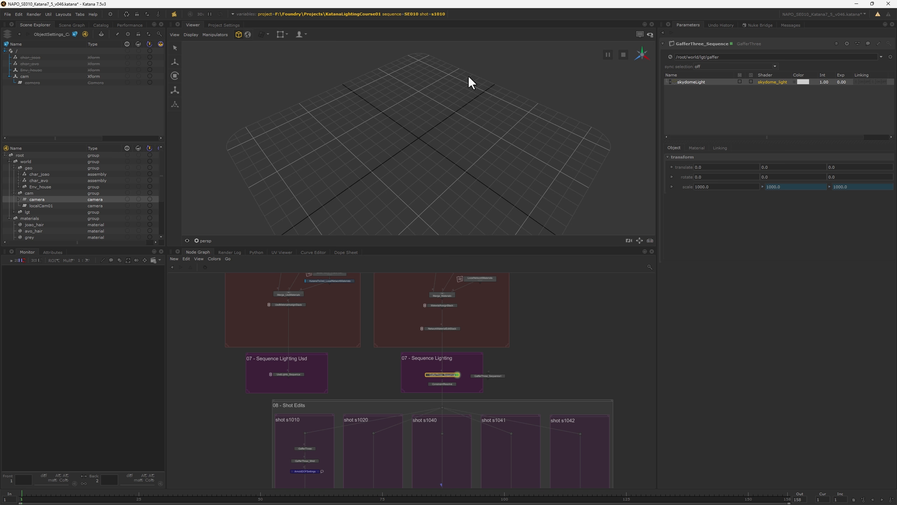
Step: Fully expand the geo group in the scene graph to load the characters and the house into the viewer
middle_click_drag(401, 385, 434, 302)
scroll(379, 280, "down", 3)
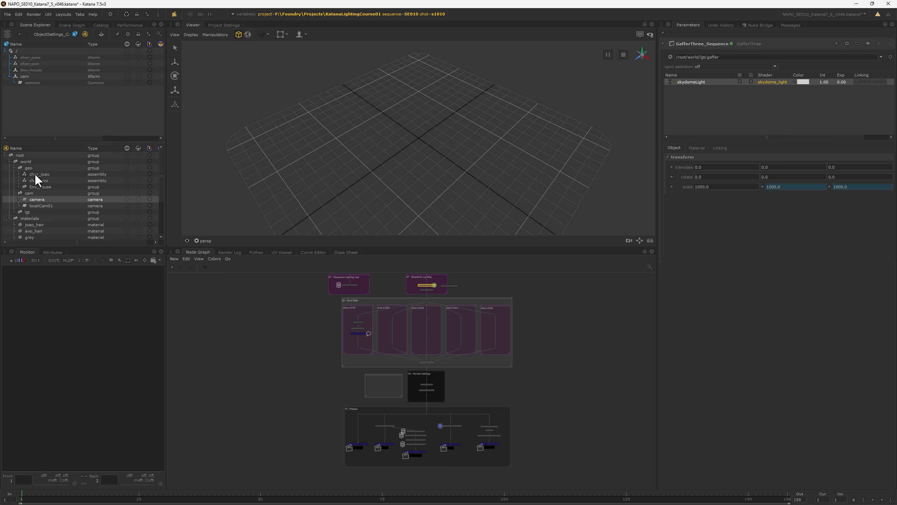
left_click(28, 168)
double_click(28, 167)
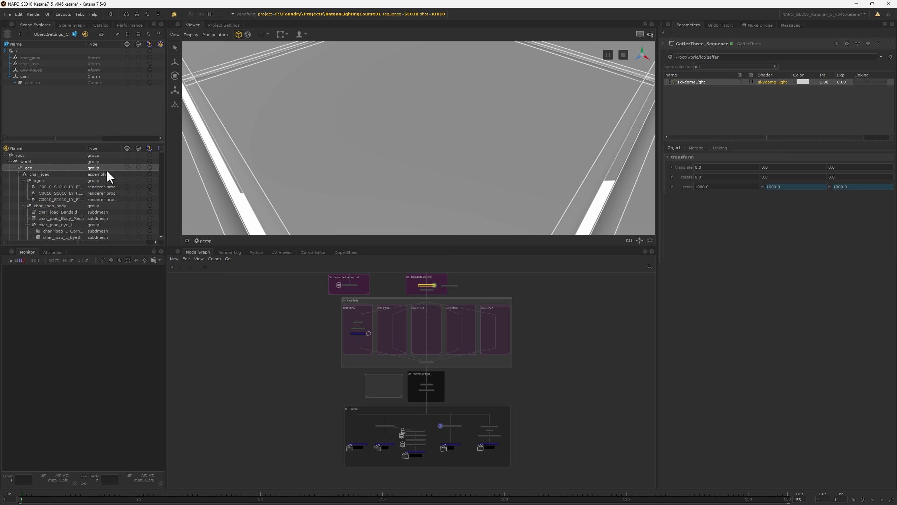
Step: Examine the house set from several angles and select the lounge wall behind the free-standing window frame
scroll(496, 100, "down", 10)
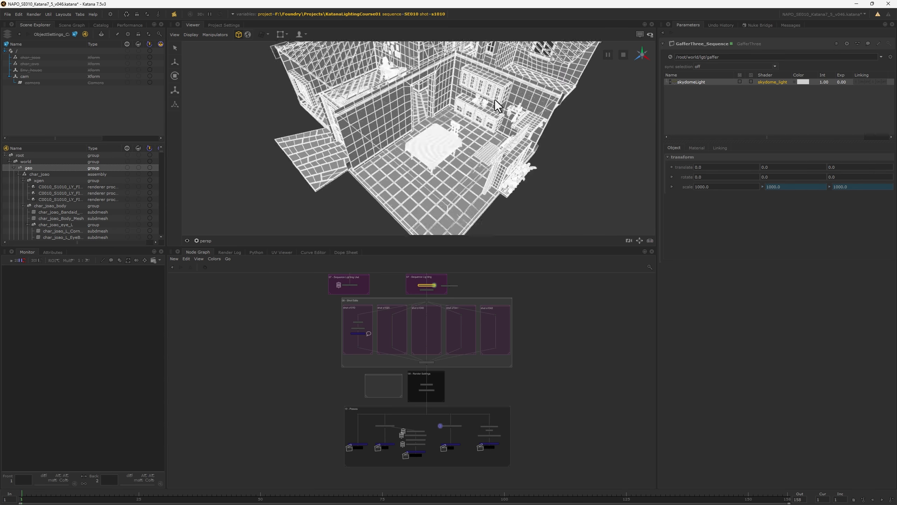
mouse_move(474, 169)
left_mouse_down("alt")
mouse_move(556, 158)
mouse_move(591, 142)
mouse_move(608, 150)
mouse_move(396, 168)
left_mouse_up("alt")
scroll(386, 146, "up", 6)
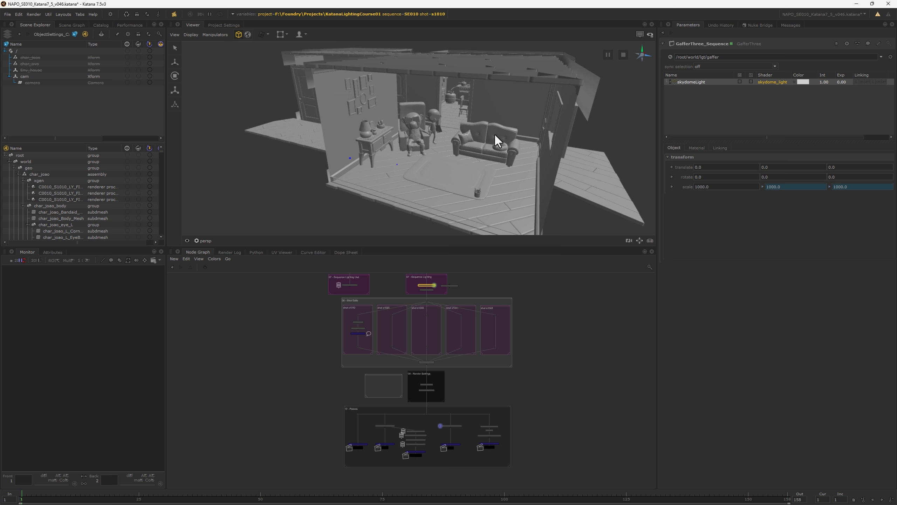
left_click_drag(415, 102, 393, 150, "alt")
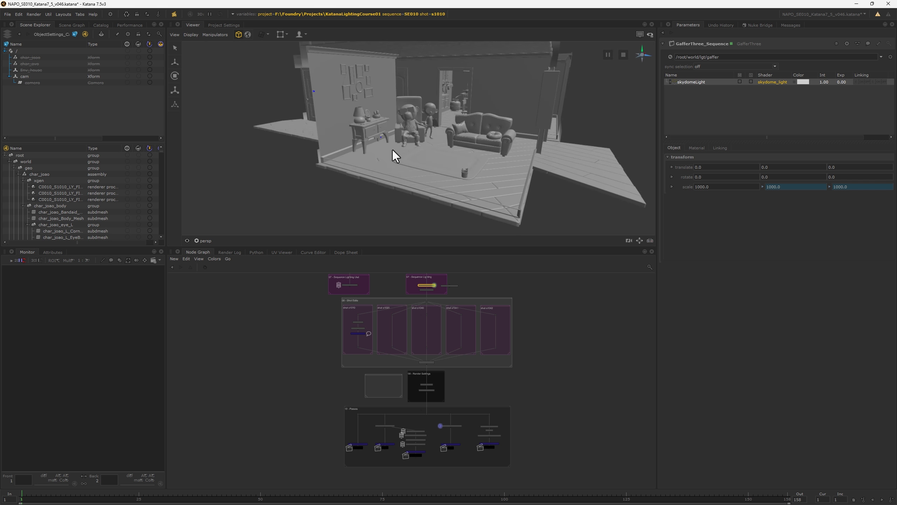
left_click_drag(336, 120, 349, 125, "alt")
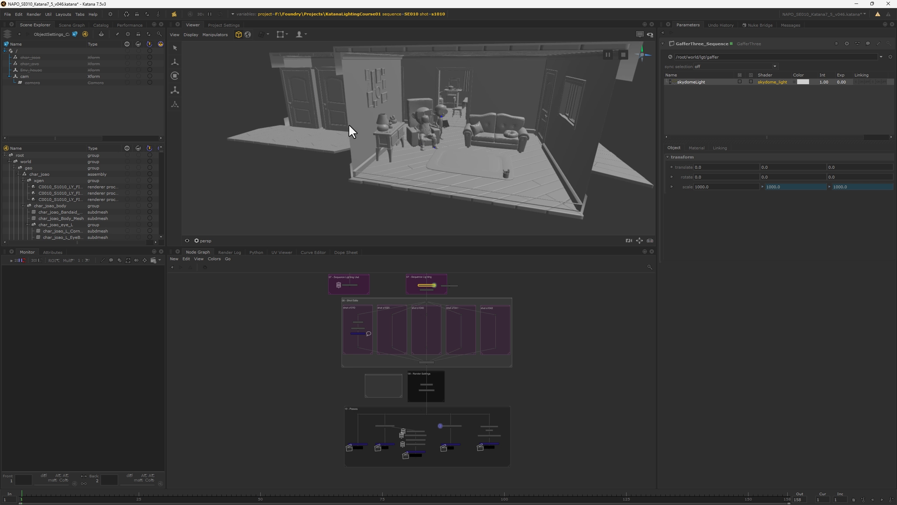
left_click_drag(399, 94, 466, 131, "alt")
left_click(285, 90)
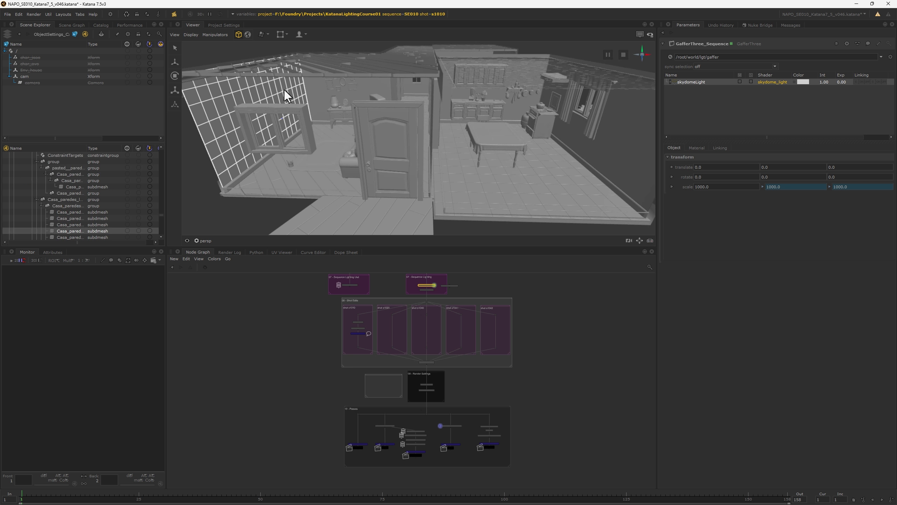
Step: Inspect the house from several sides and review the window paths listed in the PruneStack node of the Scene Prep group
left_click_drag(307, 83, 359, 91, "alt")
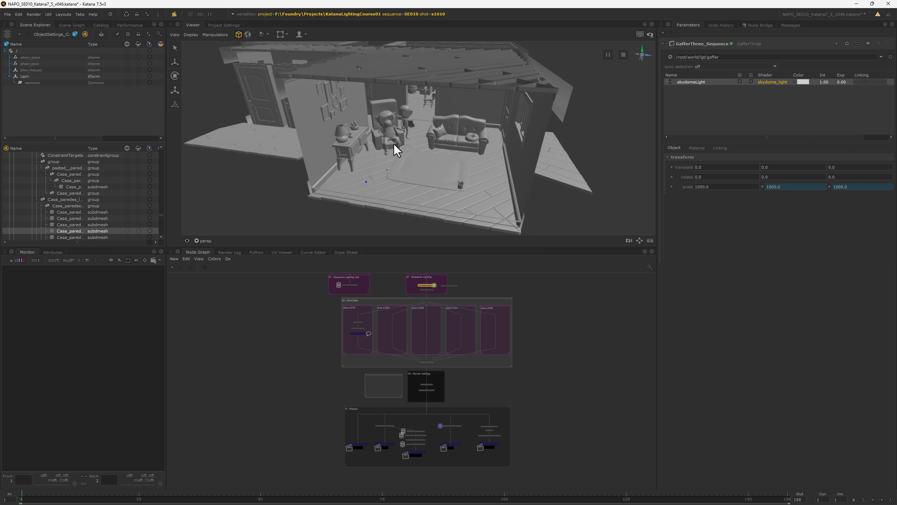
left_click_drag(568, 158, 467, 132, "alt")
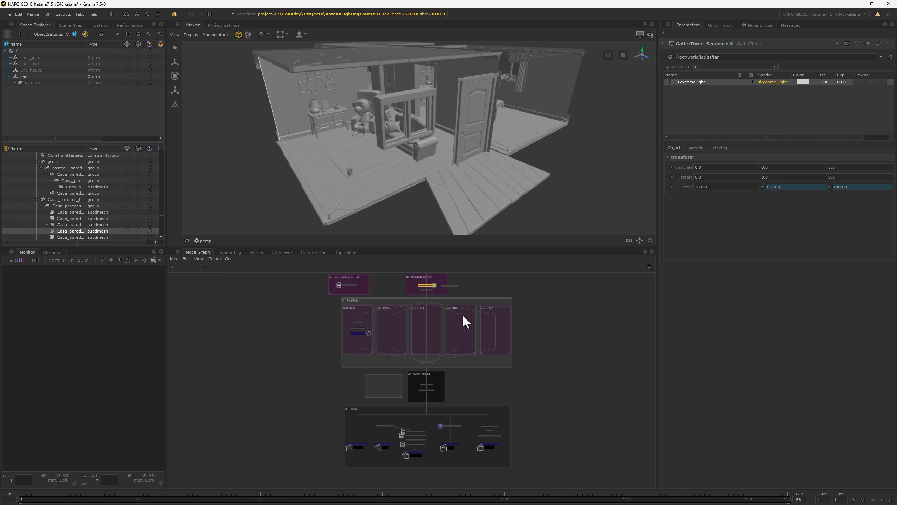
middle_click_drag(463, 314, 442, 424)
middle_click_drag(415, 316, 412, 376)
scroll(402, 324, "up", 6)
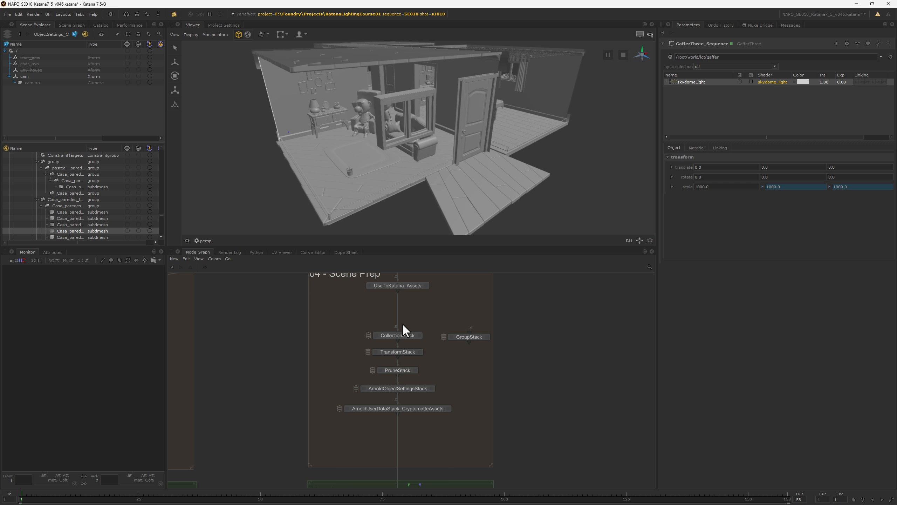
left_click(415, 370)
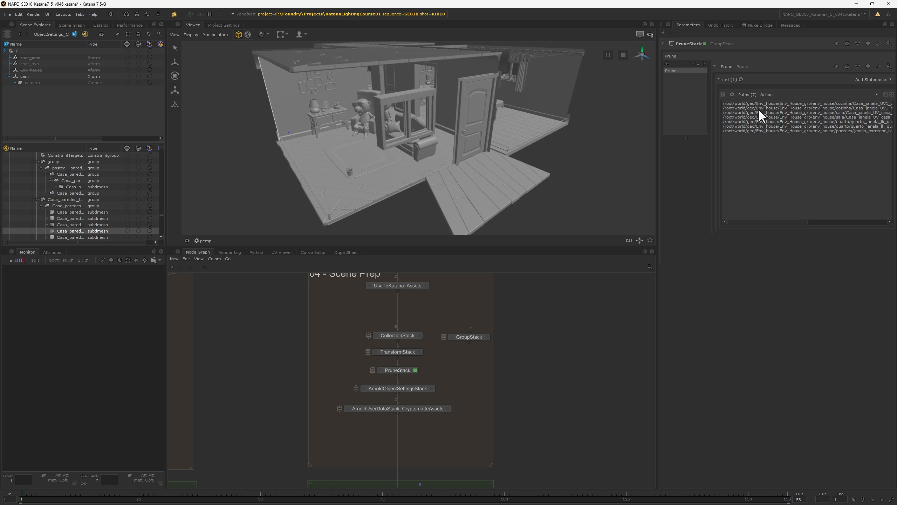
left_click(845, 121)
left_click(846, 126)
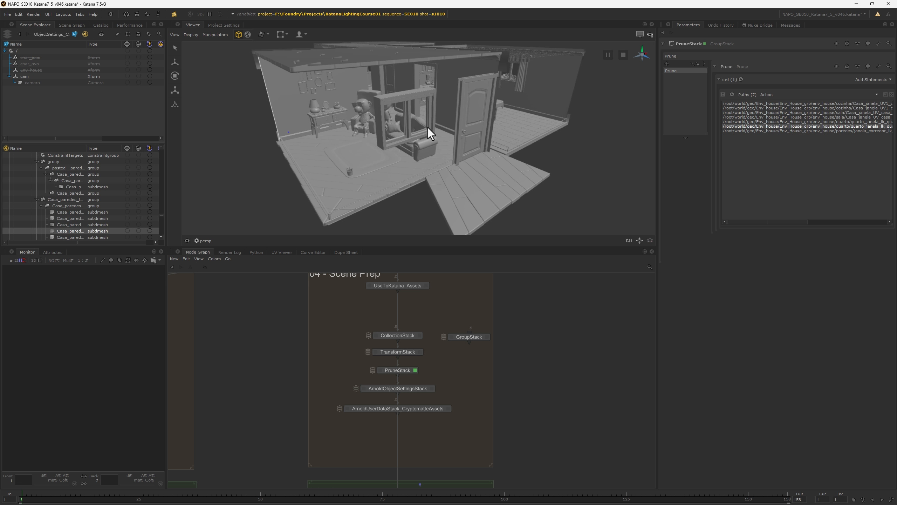
left_click_drag(364, 153, 512, 97, "alt")
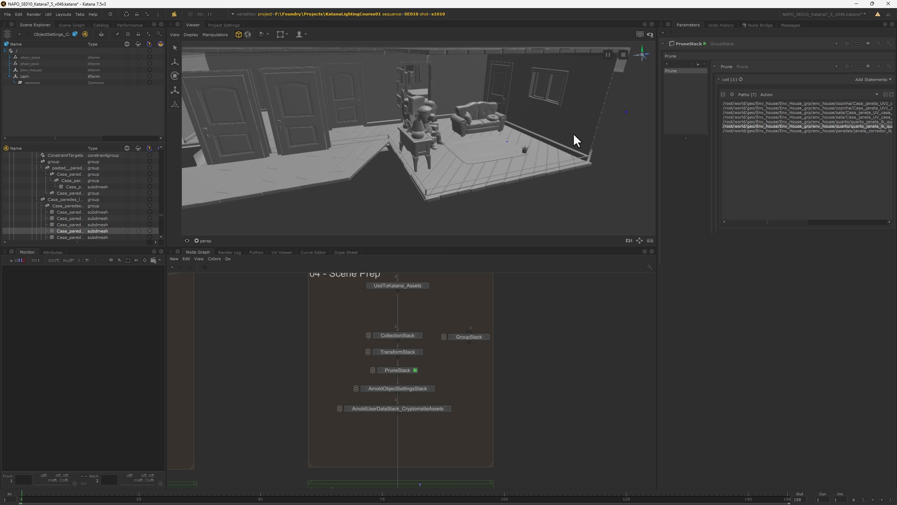
left_click_drag(561, 176, 485, 181, "alt")
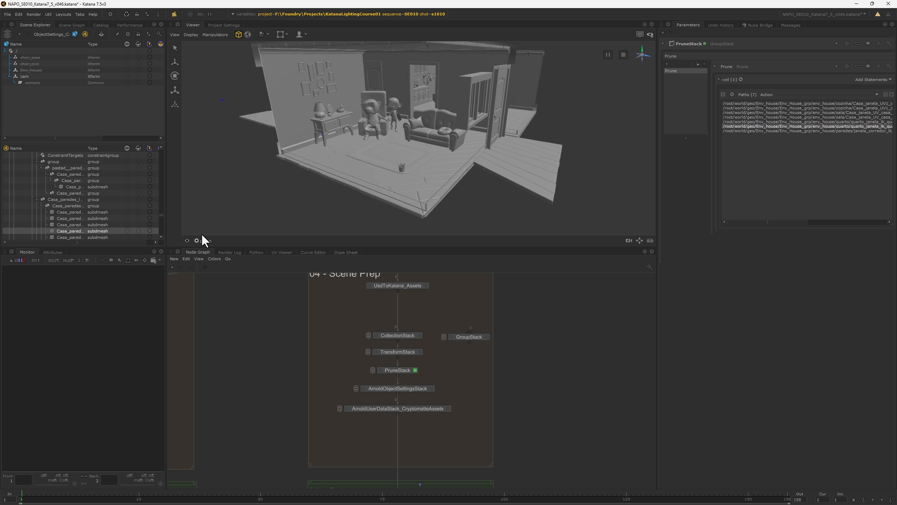
Step: Collapse the materials group in the scene graph, select the shot camera and look through /root/world/cam/camera in the viewer
scroll(92, 194, "up", 5)
scroll(90, 186, "up", 3)
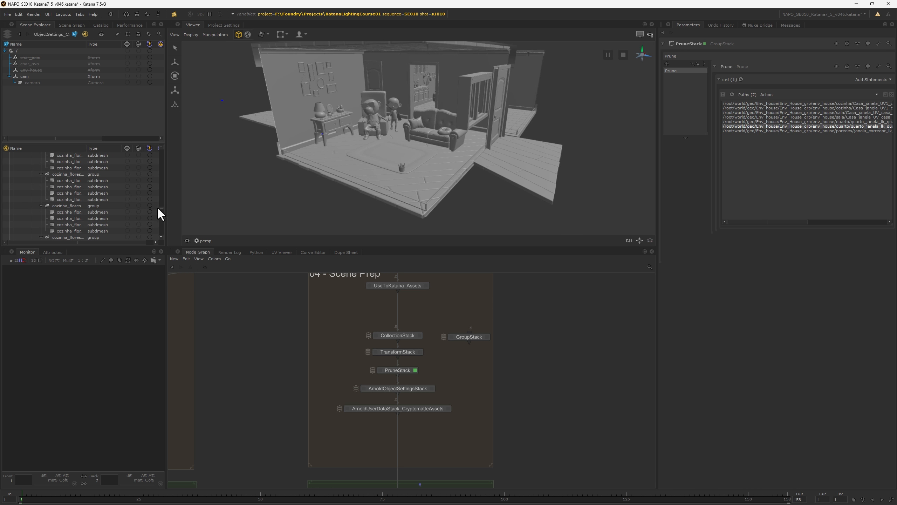
left_click_drag(160, 207, 163, 235)
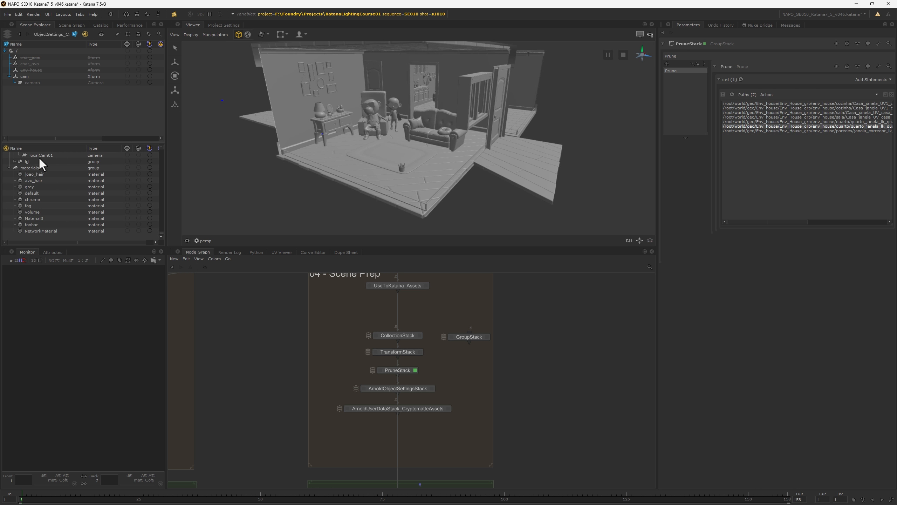
left_click(10, 168)
left_click(37, 212)
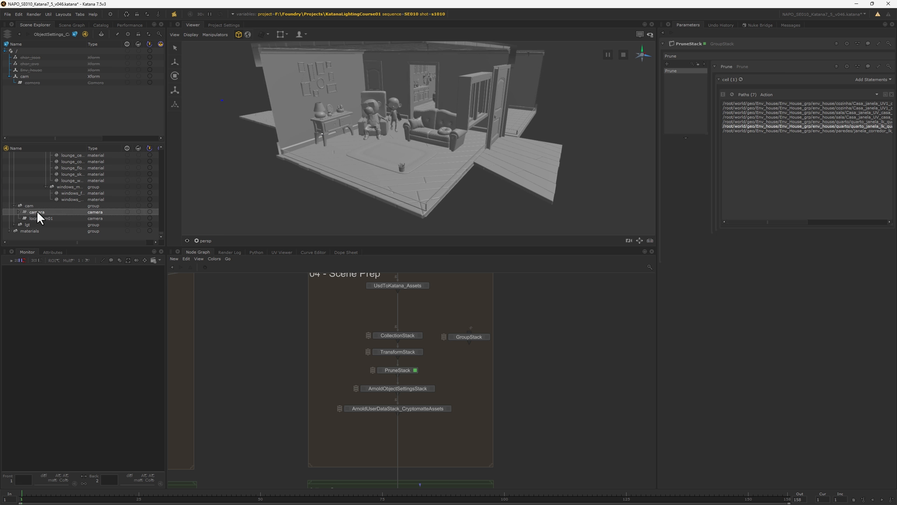
left_click(204, 241)
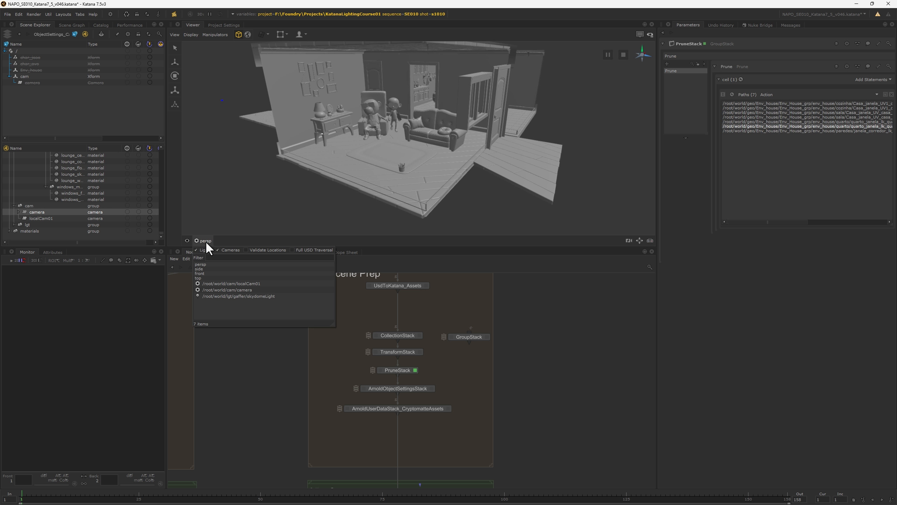
left_click(226, 290)
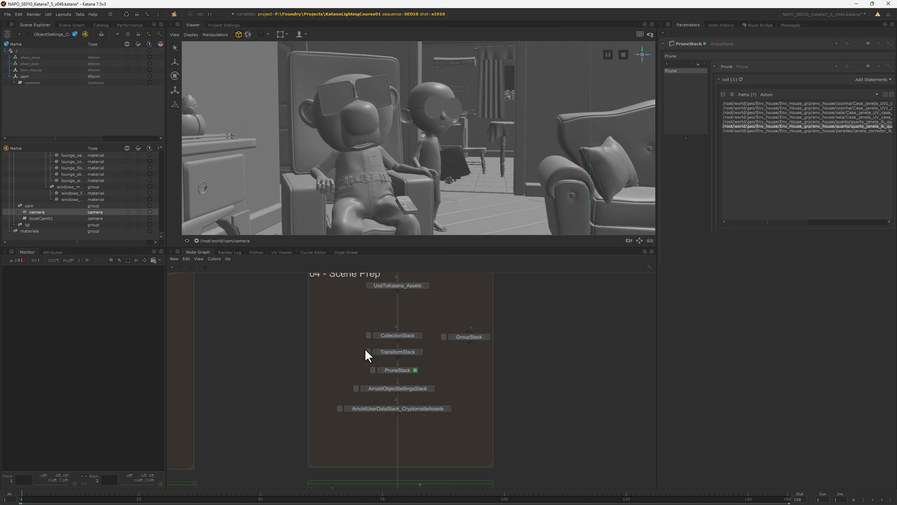
Step: Start a preview render of the full_scene render node and widen the Monitor to see the image larger
scroll(433, 440, "down", 6)
middle_click_drag(434, 441, 453, 280)
middle_click_drag(376, 485, 376, 380)
scroll(376, 380, "up", 5)
right_click(391, 382)
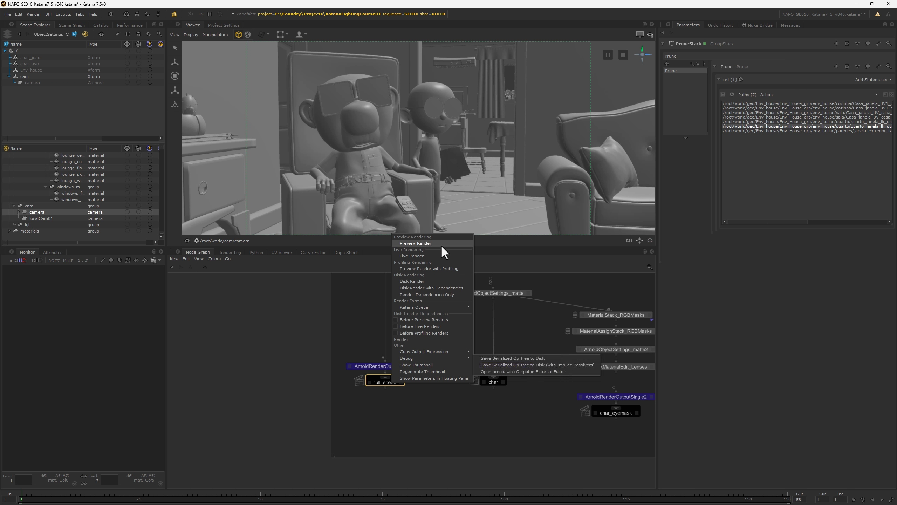
left_click(417, 244)
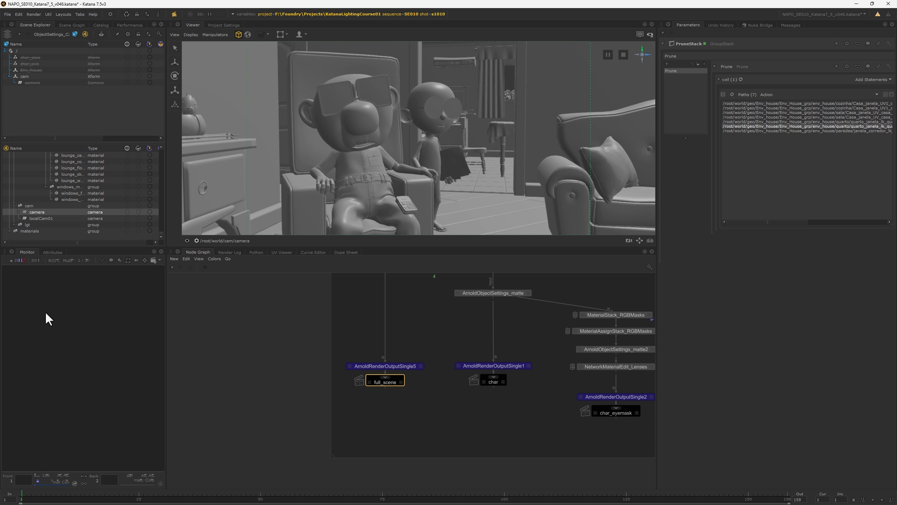
left_click_drag(166, 395, 275, 425)
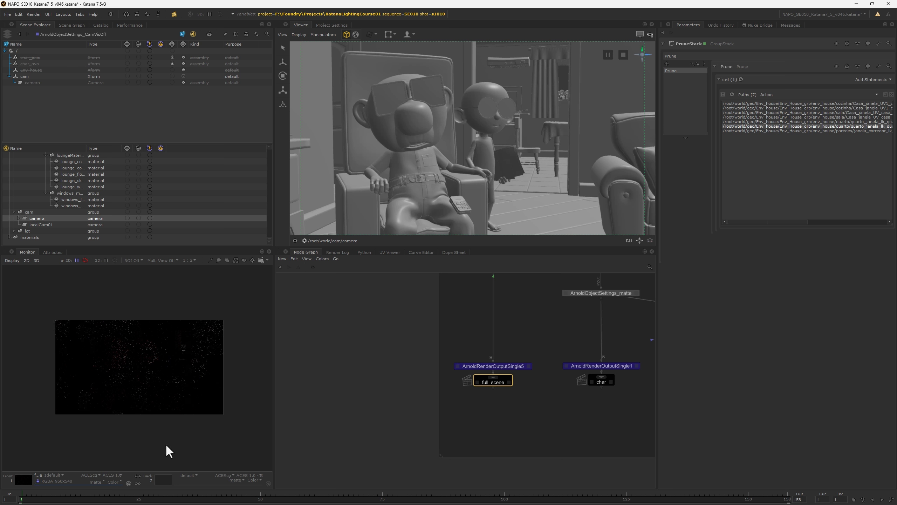
scroll(179, 415, "up", 1)
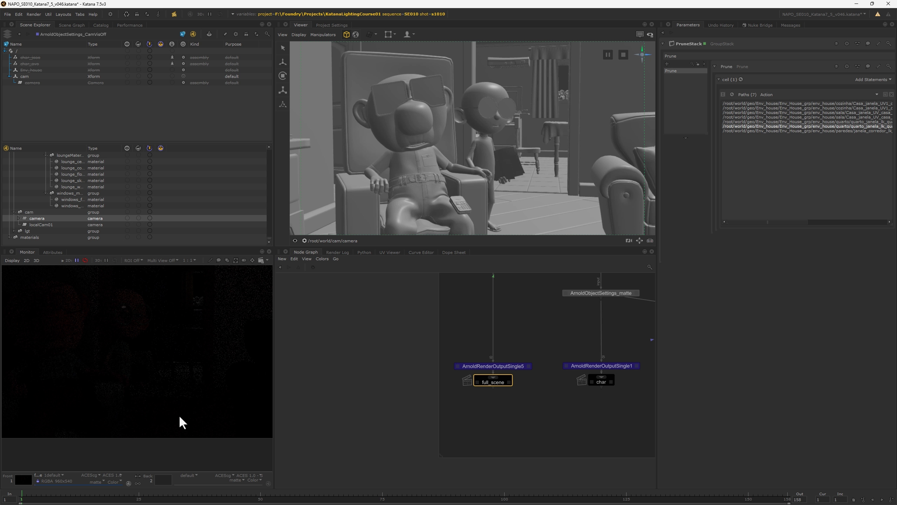
Step: Raise the Monitor's display exposure to +5.00 and examine the dark full_scene render
key("equal")
key("equal")
key("equal")
key("equal")
key("equal")
key("equal")
key("equal")
key("equal")
key("equal")
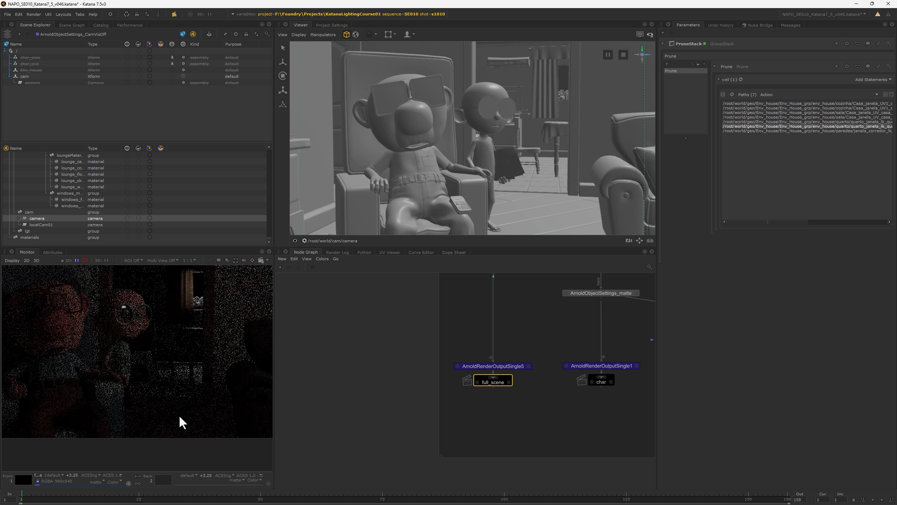
key("equal")
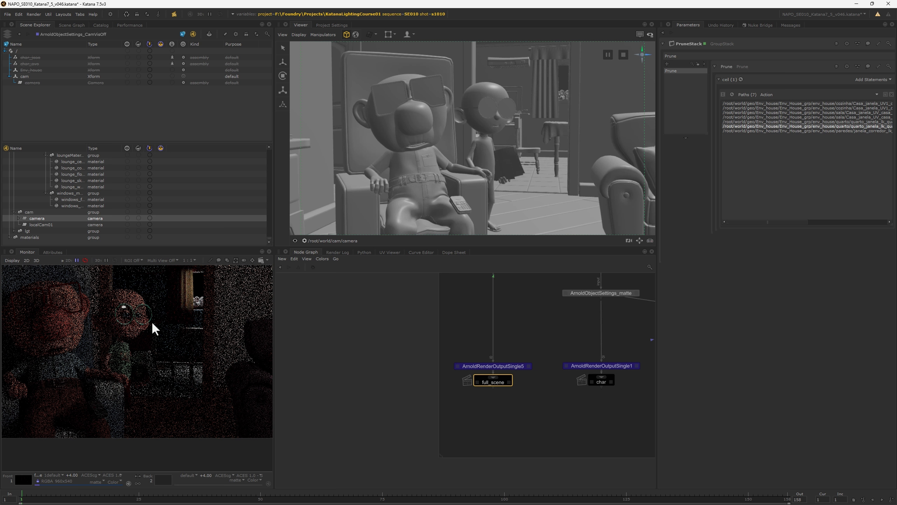
scroll(173, 325, "down", 1)
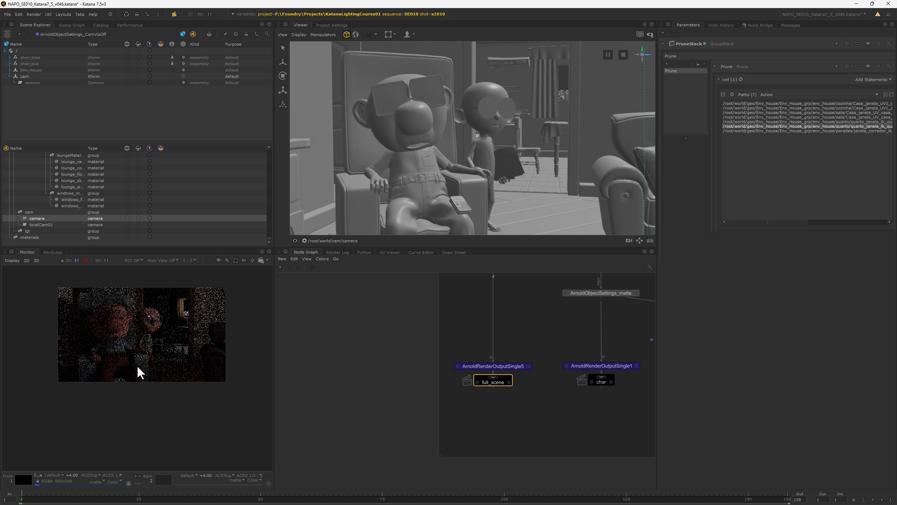
key("equal")
key("equal")
key("equal")
key("equal")
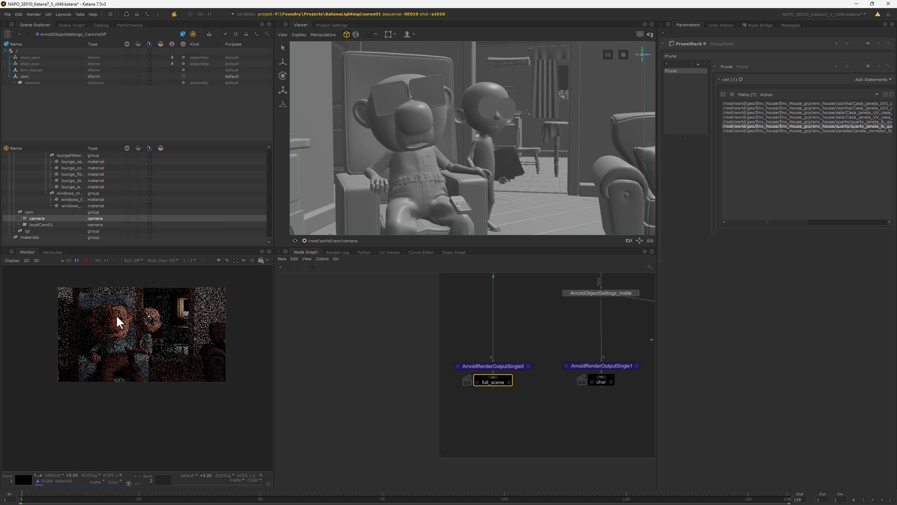
Step: Review the active interactive render filters
left_click(175, 14)
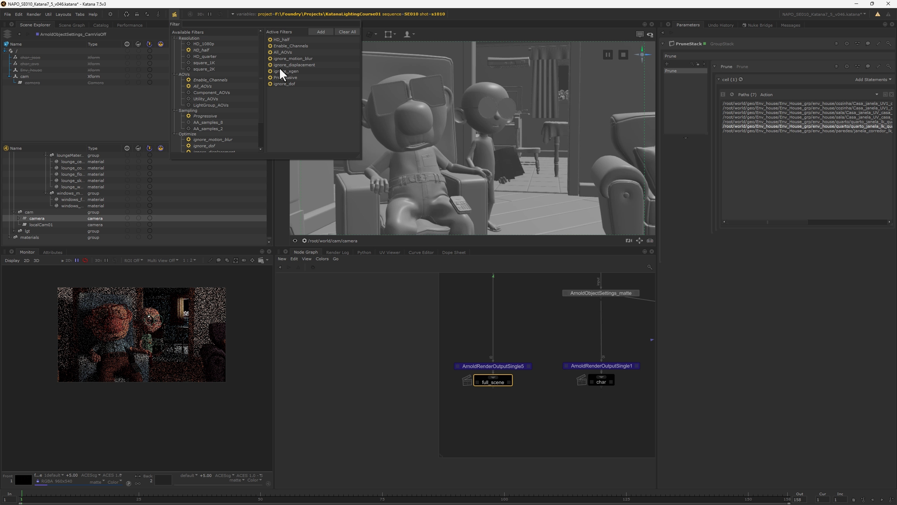
left_click(397, 412)
Step: Open the material of the skydome light in GafferThree_Sequence and set its exposure to 5
middle_click_drag(523, 398, 447, 433)
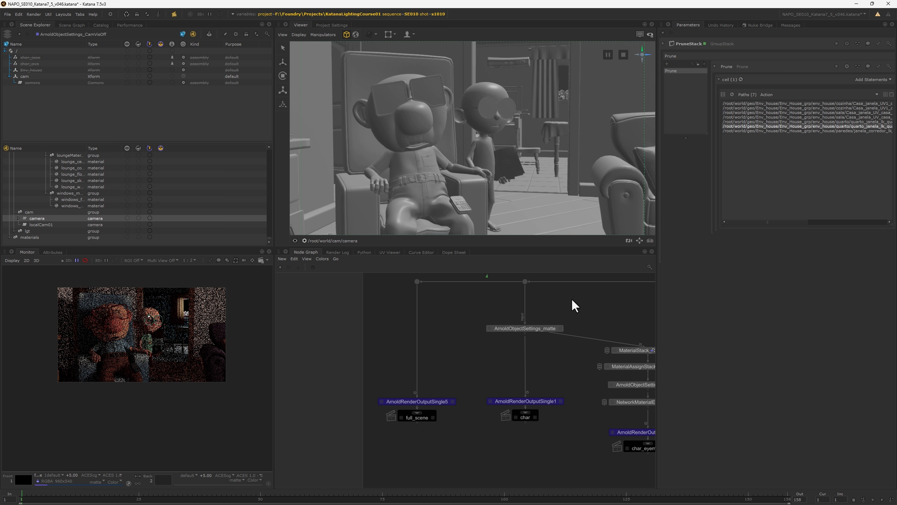
scroll(457, 333, "down", 8)
middle_click_drag(454, 334, 405, 465)
scroll(446, 374, "up", 4)
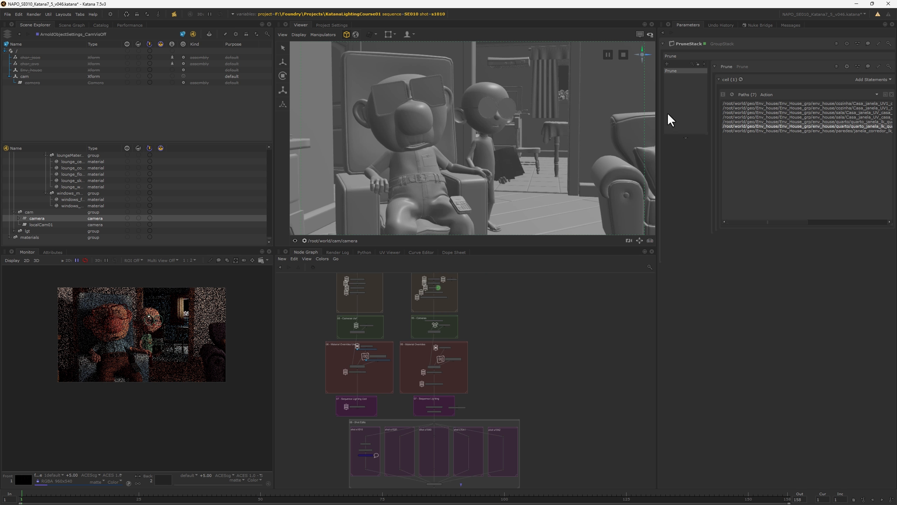
left_click(691, 82)
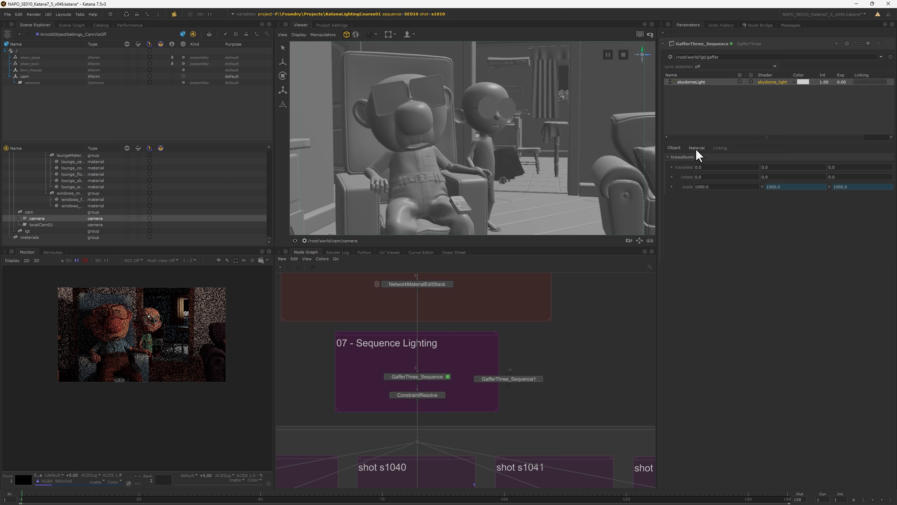
left_click(697, 148)
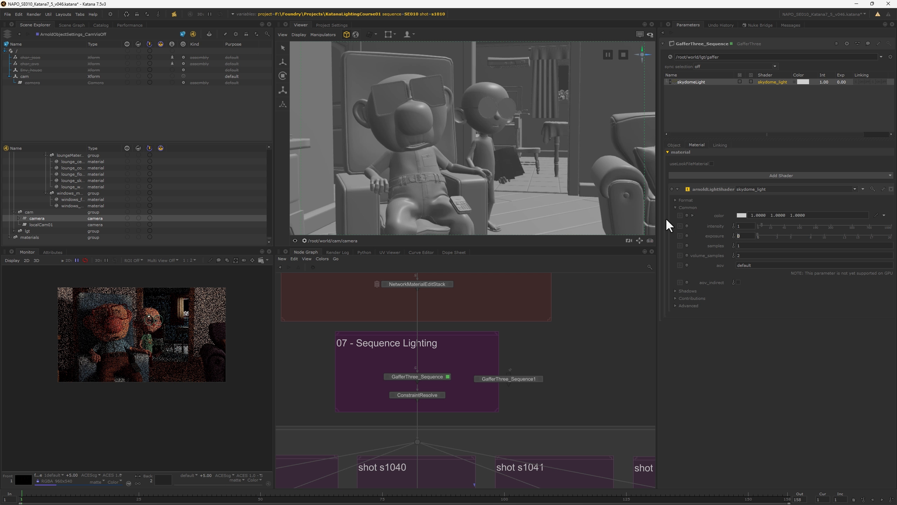
type("5")
key("Return")
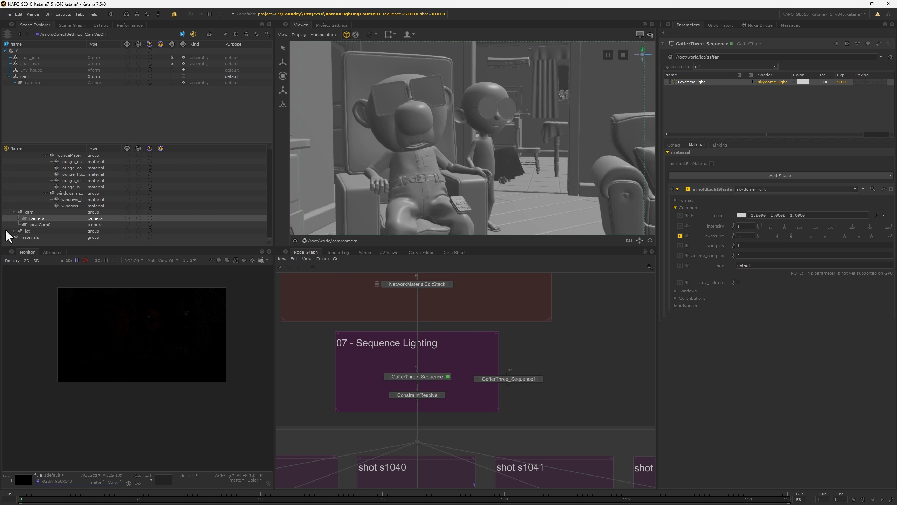
Step: Expand the lgt group in the scene graph and include it and its lights in the live render updates
left_click(30, 232)
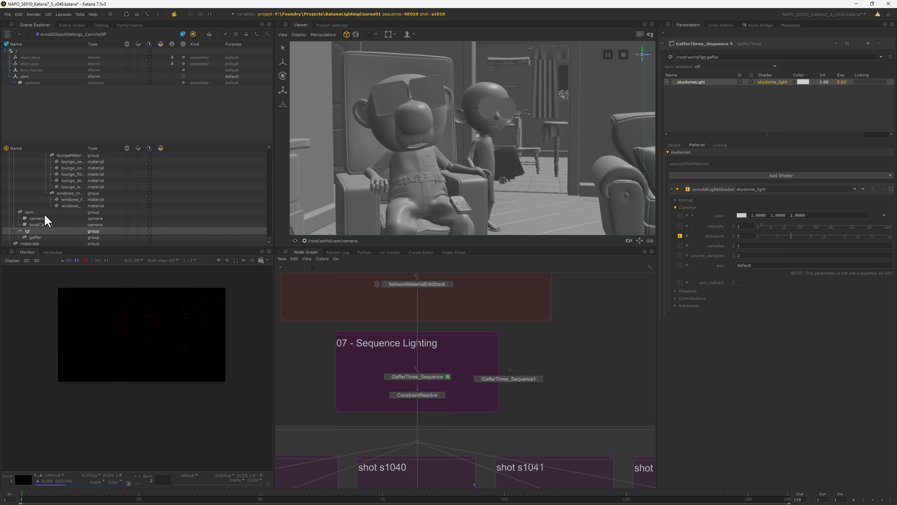
left_click(14, 230)
left_click(18, 230)
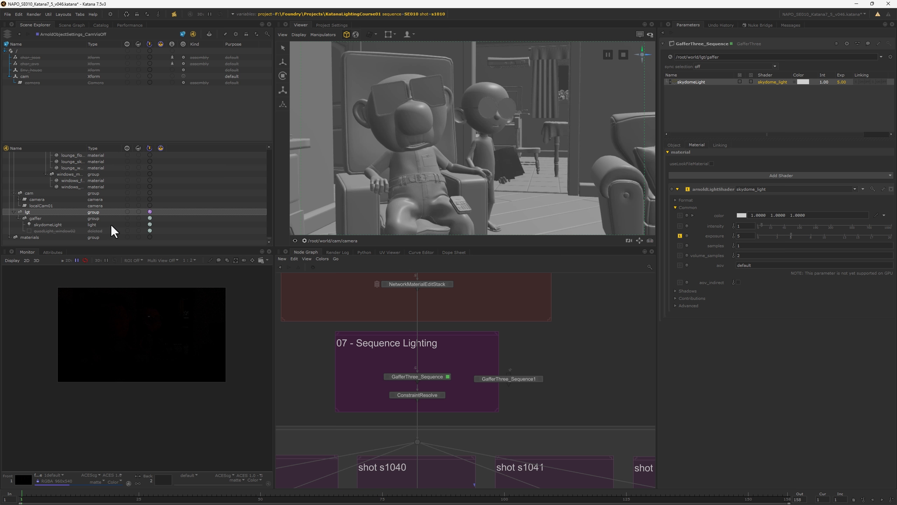
Step: Start a live render from the full_scene render node
middle_click_drag(467, 409, 458, 282)
middle_click_drag(475, 456, 550, 309)
scroll(511, 361, "down", 3)
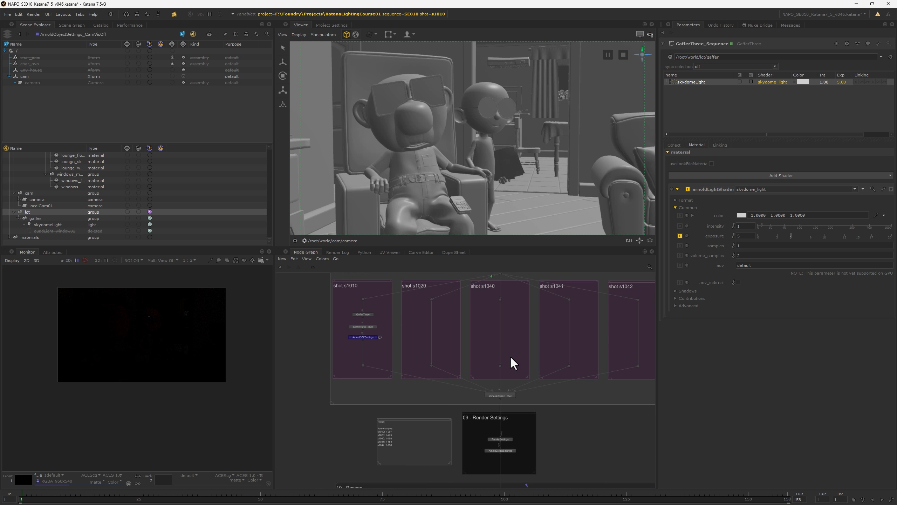
middle_click_drag(511, 361, 451, 226)
scroll(349, 379, "up", 5)
left_click(357, 377)
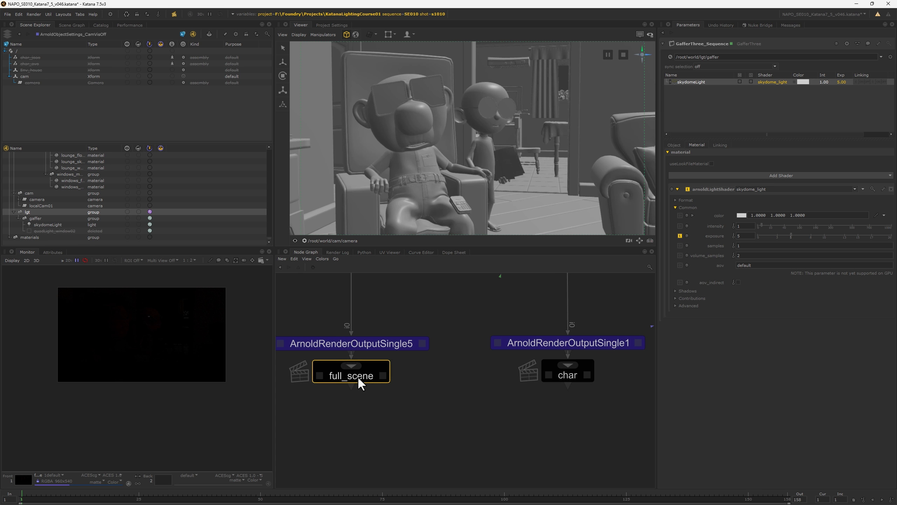
right_click(352, 377)
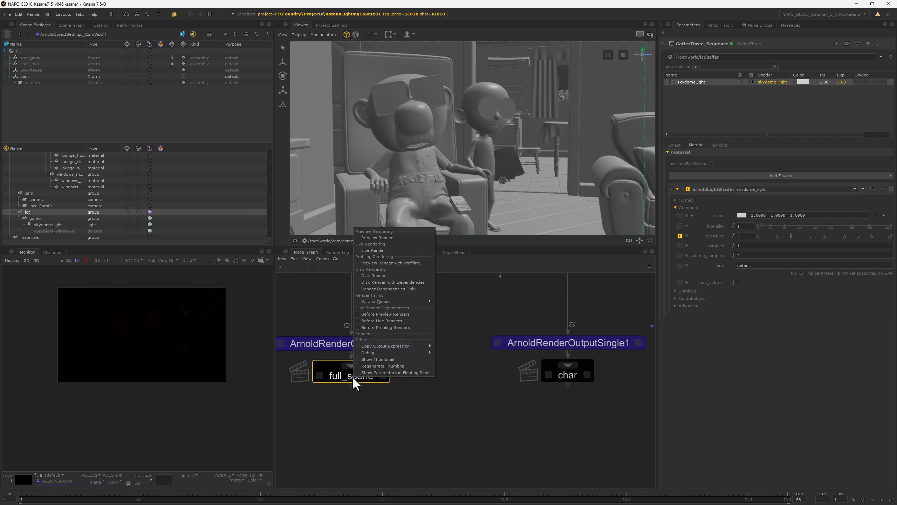
left_click(380, 249)
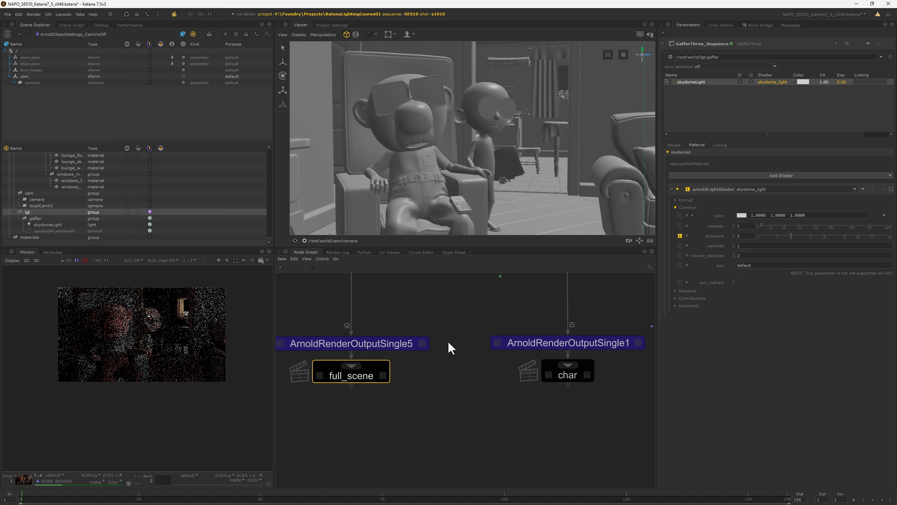
Step: Return to the Sequence Lighting nodes, switch the viewer to the persp camera and view the lounge and its window wall from above
scroll(448, 341, "down", 5)
middle_click_drag(488, 280, 447, 402)
scroll(447, 402, "down", 4)
middle_click_drag(501, 329, 472, 390)
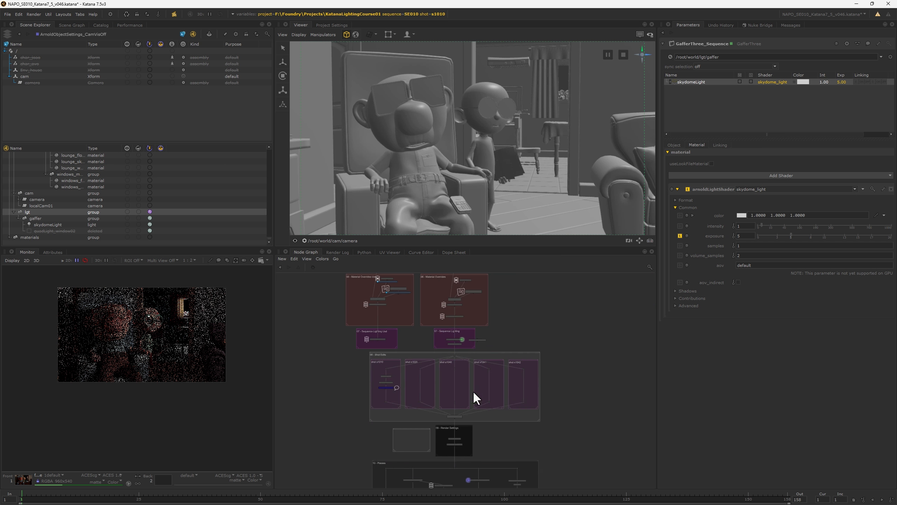
scroll(477, 341, "up", 10)
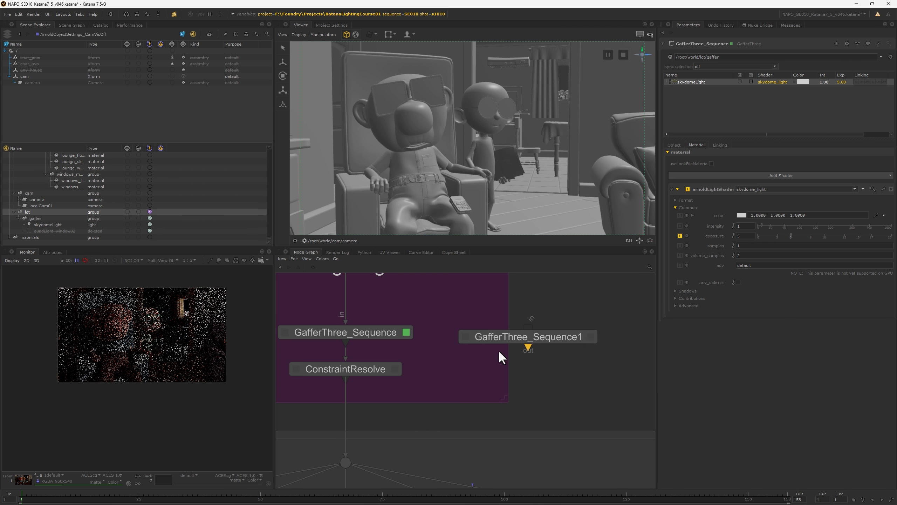
key("p")
left_click_drag(602, 139, 531, 109, "alt")
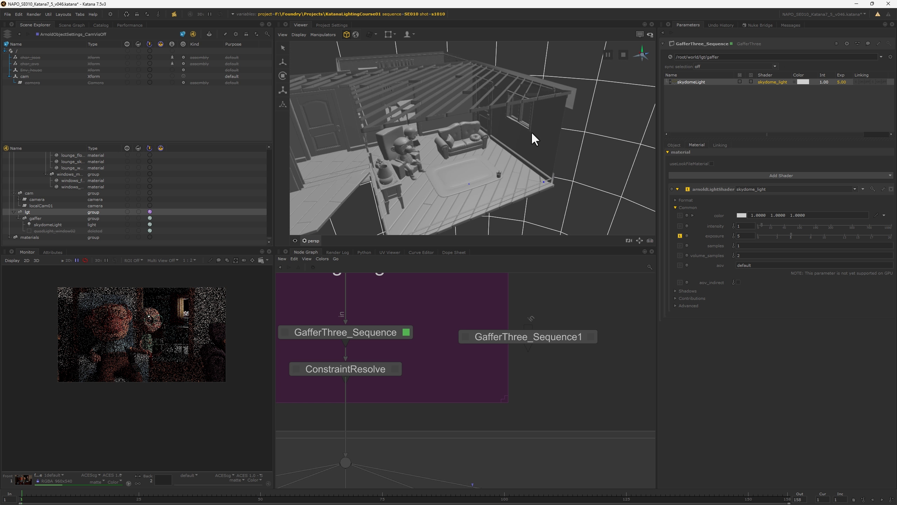
Step: Add an Arnold Quad Light to GafferThree_Sequence and enable portal in its material's geometry settings
left_click(675, 94)
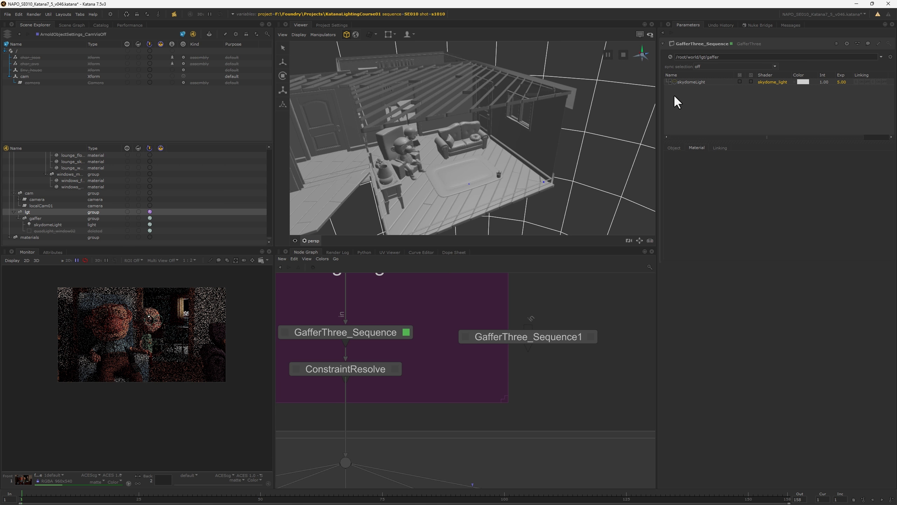
right_click(674, 92)
mouse_move(689, 90)
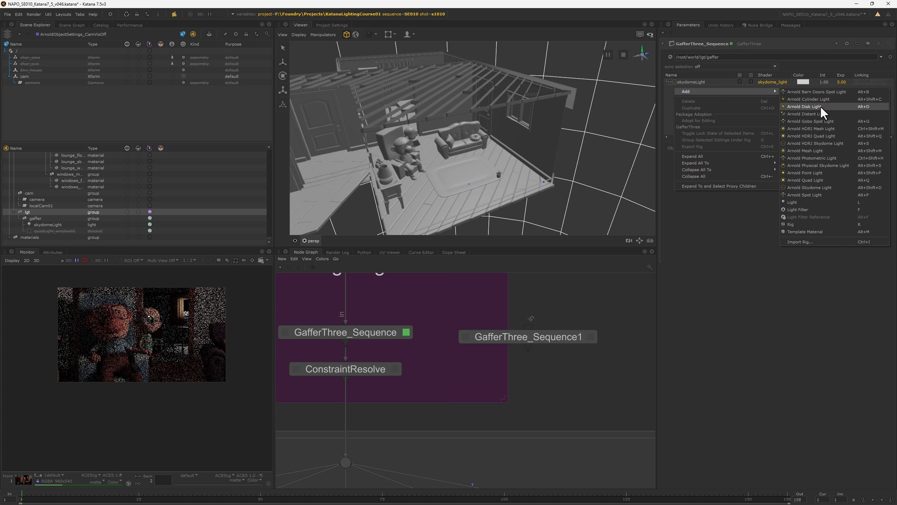
left_click(797, 179)
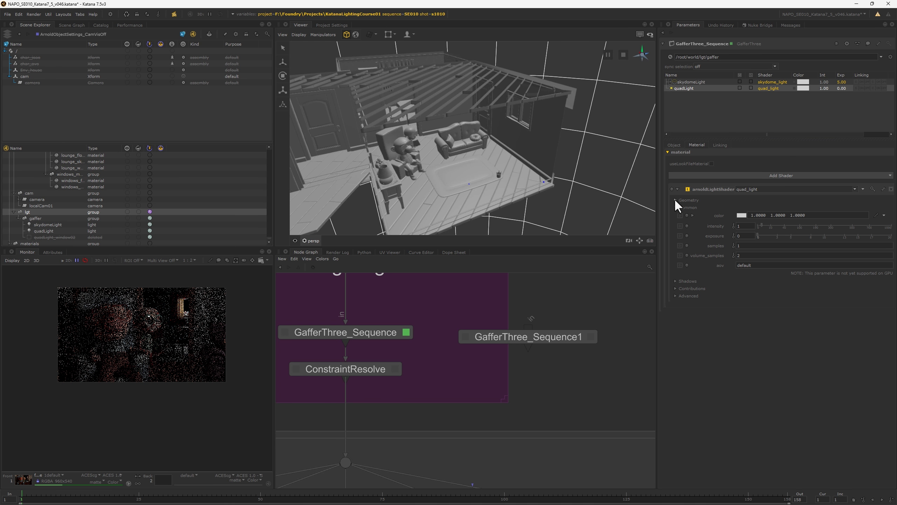
left_click(675, 199)
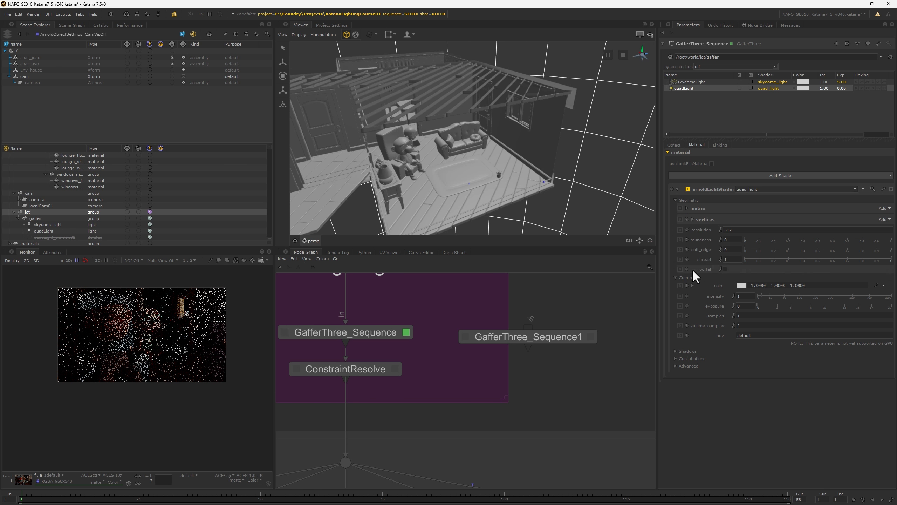
left_click(725, 269)
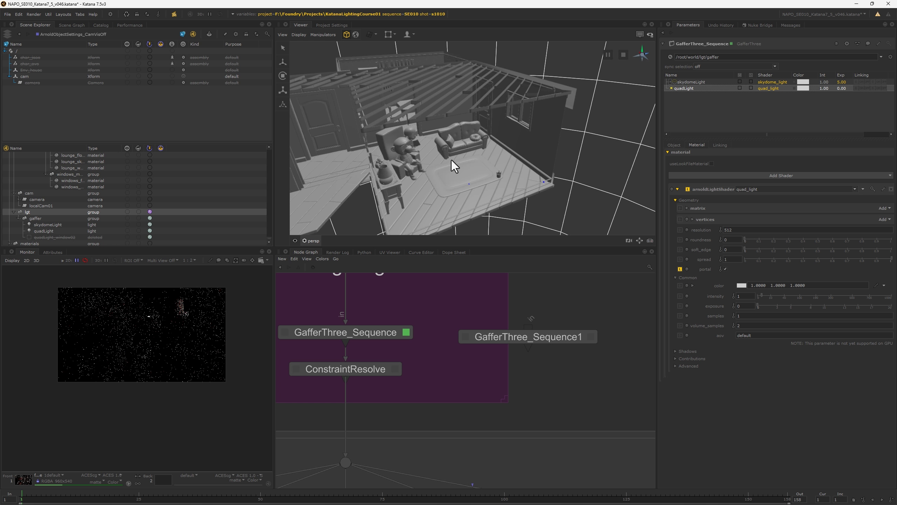
Step: Move the quad light onto the lounge window at about -342.9, 142.6, 200.3 and scale it uniformly to about 44.8
left_click(42, 230)
key("w")
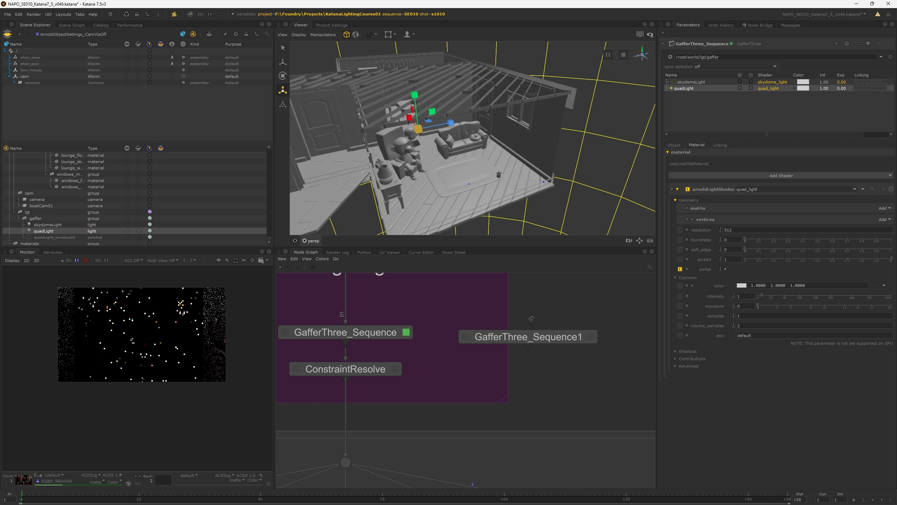
key("w")
left_click_drag(392, 179, 529, 88, "alt")
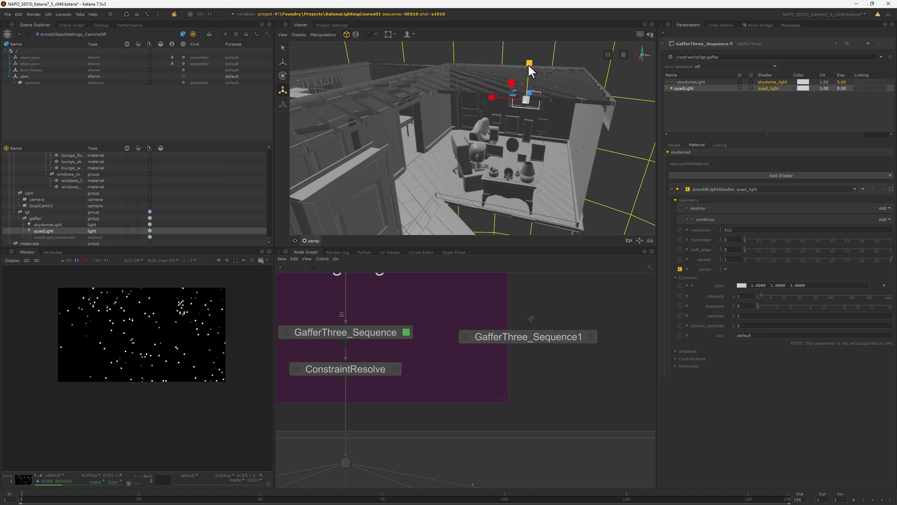
left_click_drag(550, 169, 520, 108, "alt")
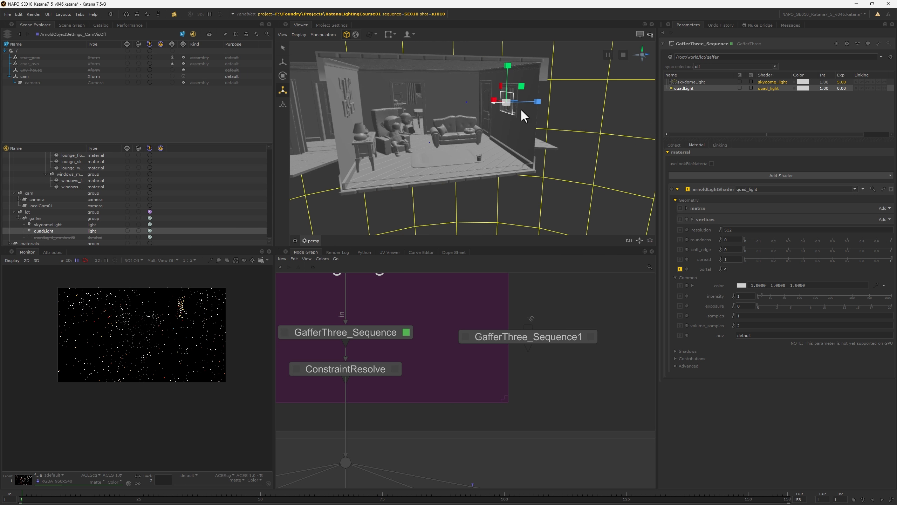
scroll(522, 108, "up", 5)
middle_click_drag(554, 104, 504, 169, "alt")
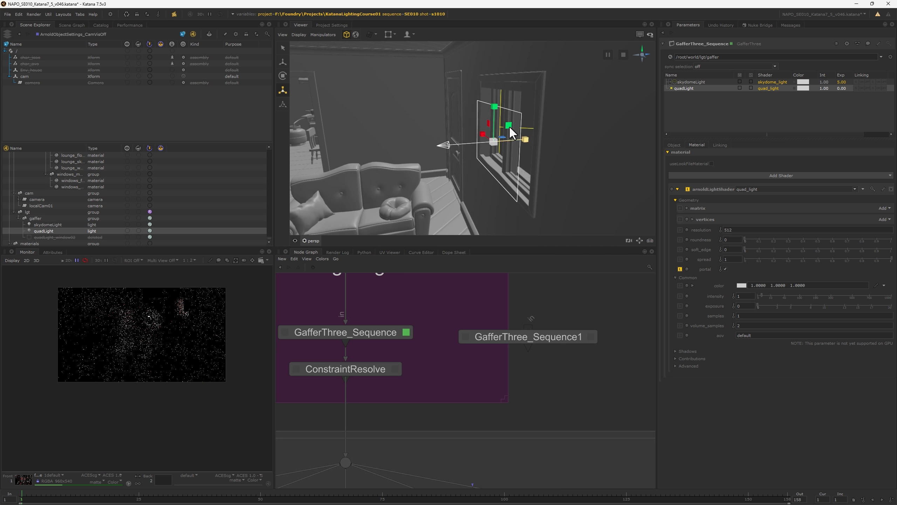
left_click_drag(499, 110, 577, 139, "alt")
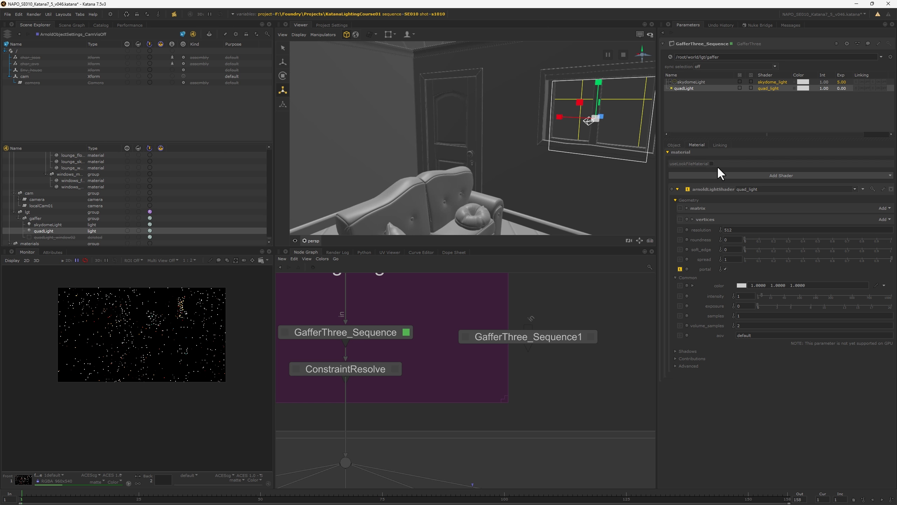
Step: Show the quad light's object transform settings and enlarge its uniform scale to about 61.6
left_click(675, 143)
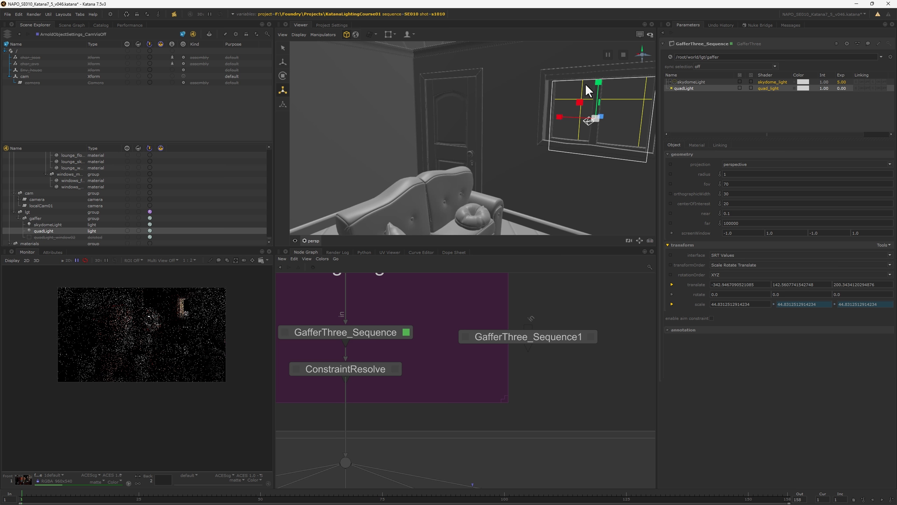
left_click_drag(596, 84, 599, 85)
left_click_drag(566, 162, 573, 191, "alt")
left_click_drag(554, 137, 627, 174)
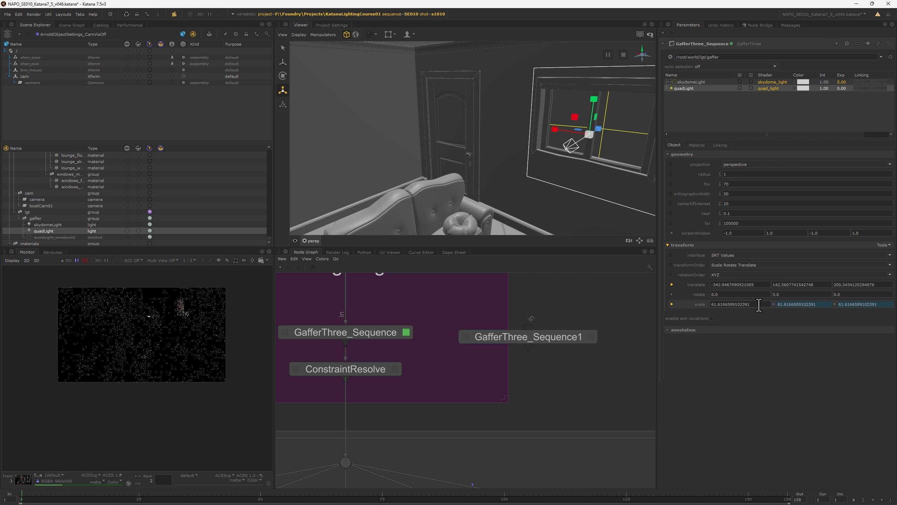
Step: Expand the quad light's scale values and switch the y scale from an expression to a constant
left_click(672, 304)
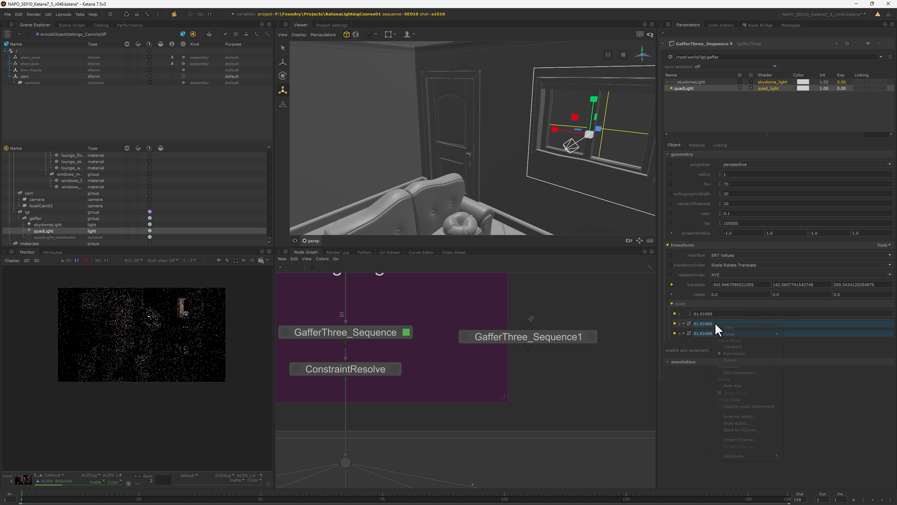
right_click(717, 324)
left_click(736, 349)
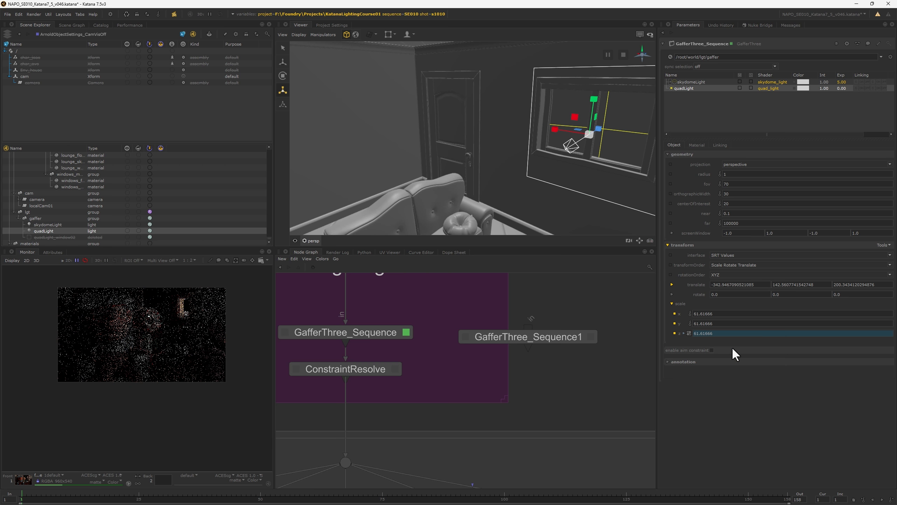
right_click(720, 334)
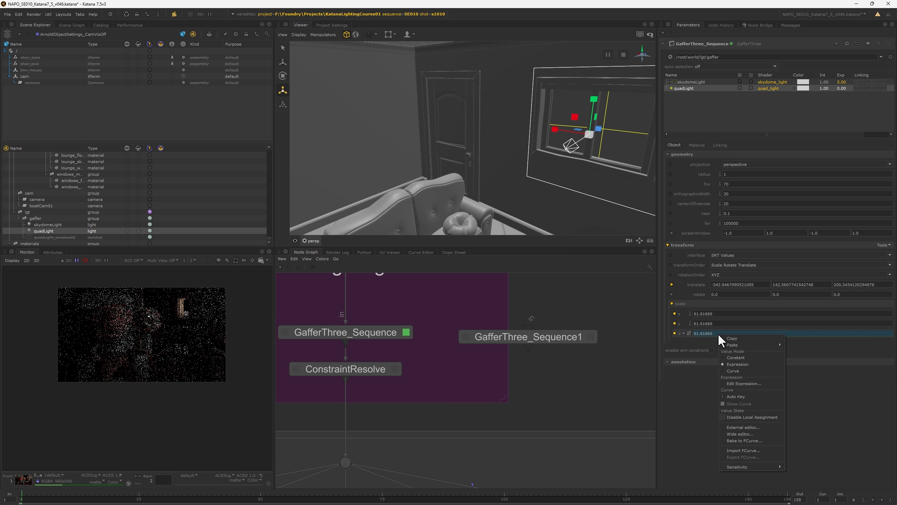
left_click(736, 357)
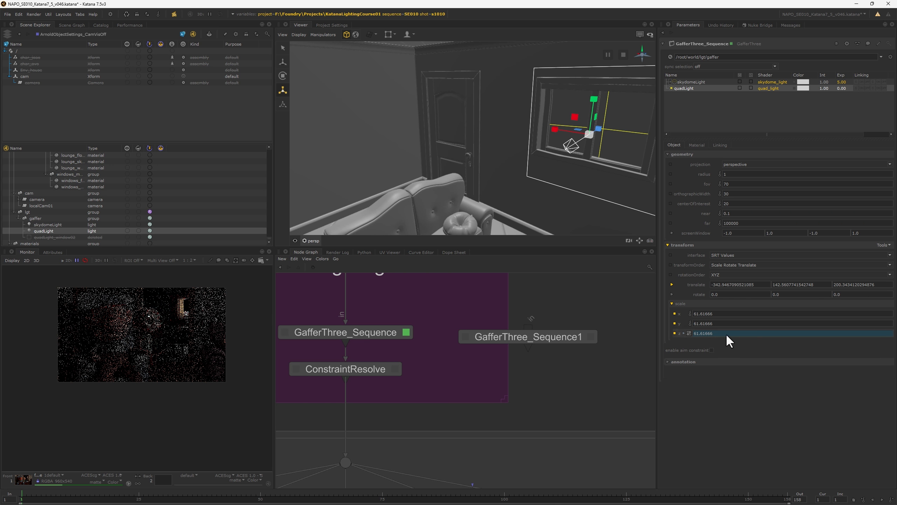
Step: Fit the quad light to the window frame with x scale about 49.3, y scale about 39.6 and y translation about 151
left_click_drag(601, 163, 601, 137, "alt")
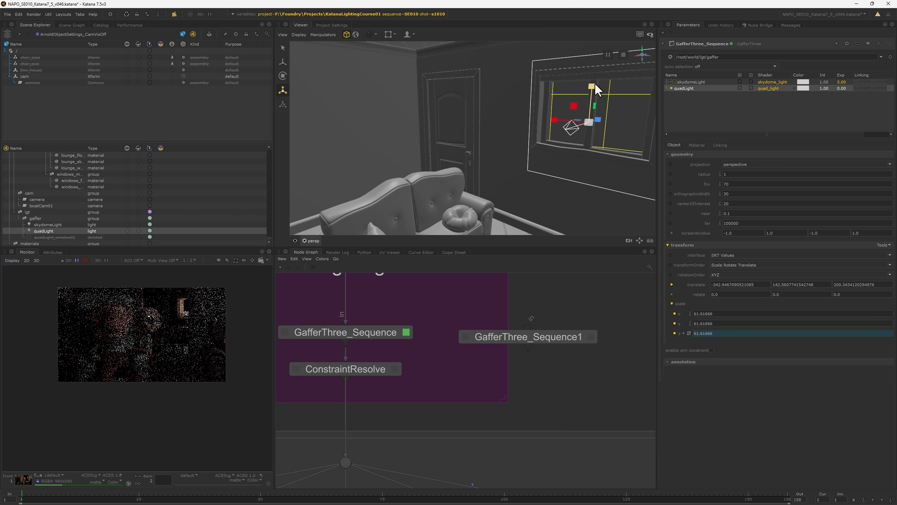
left_click_drag(592, 86, 592, 80)
key("w")
key("e")
key("r")
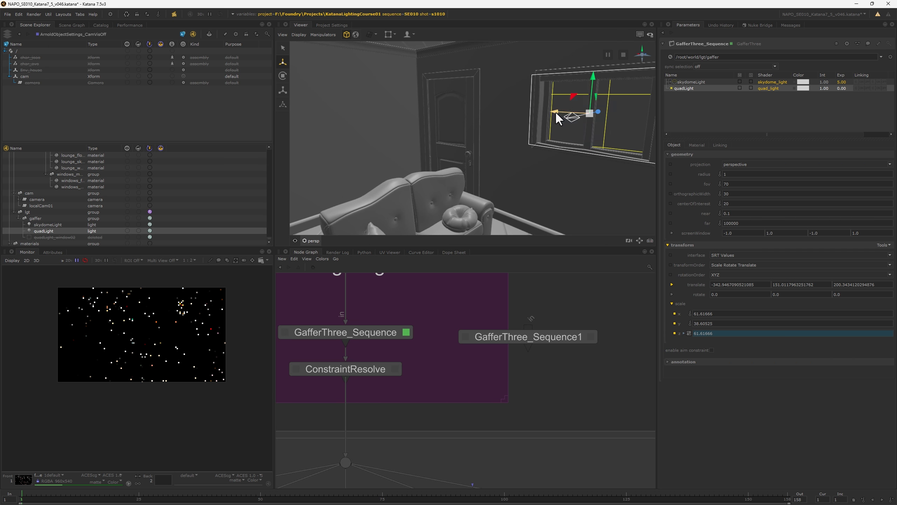
left_click_drag(556, 112, 552, 149)
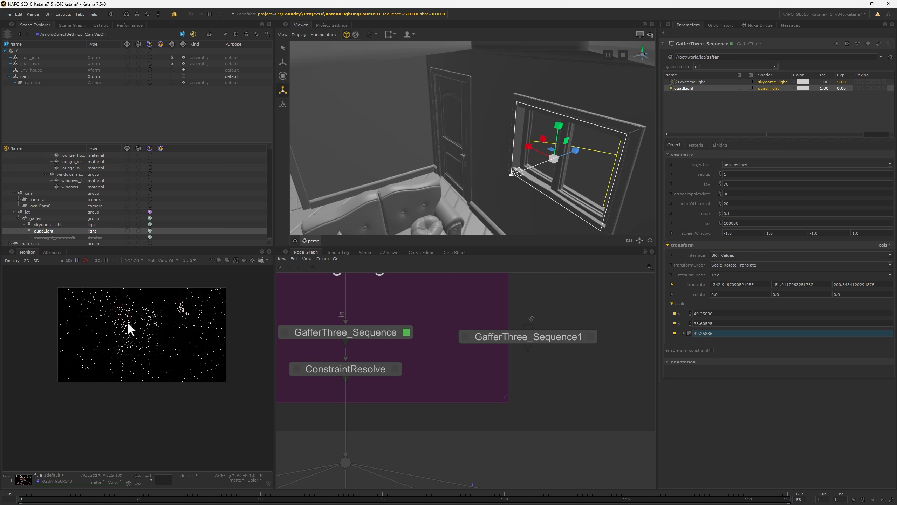
Step: Start a live render from the full_scene node in the Passes group to check the portal light
scroll(456, 391, "down", 10)
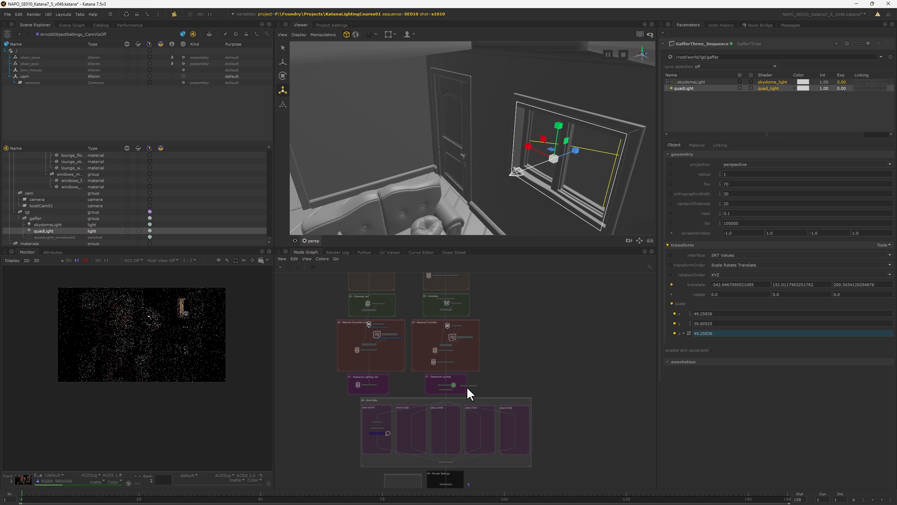
middle_click_drag(430, 452, 447, 300)
scroll(389, 402, "up", 5)
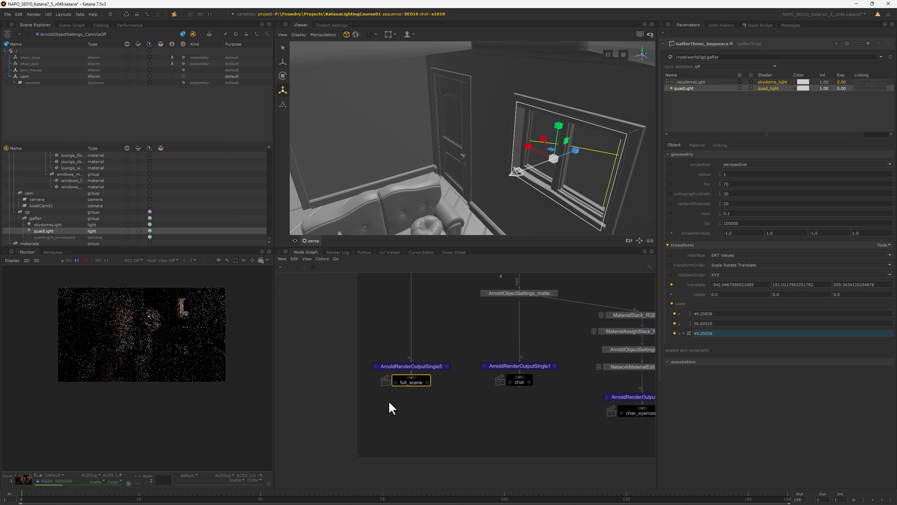
right_click(414, 382)
left_click(434, 257)
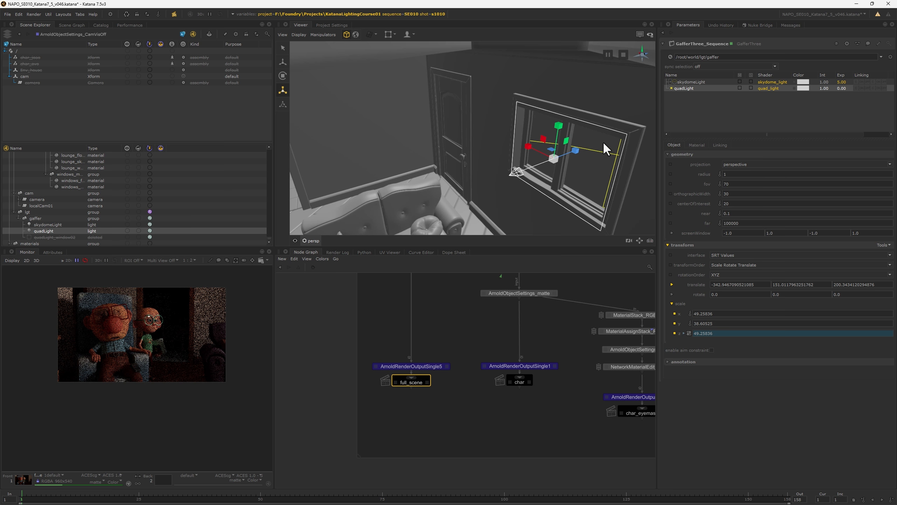
Step: Select the skydome light in the gaffer and review the Arnold light types available to add
left_click(692, 82)
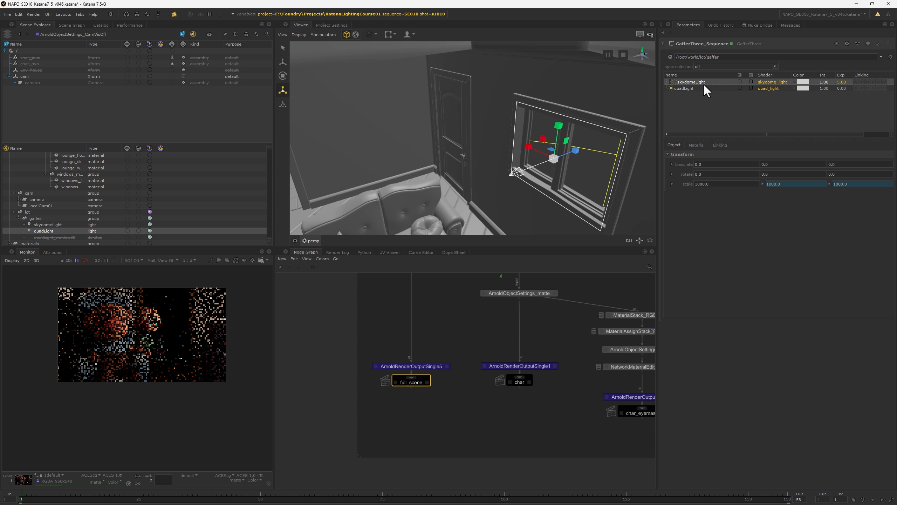
right_click(692, 99)
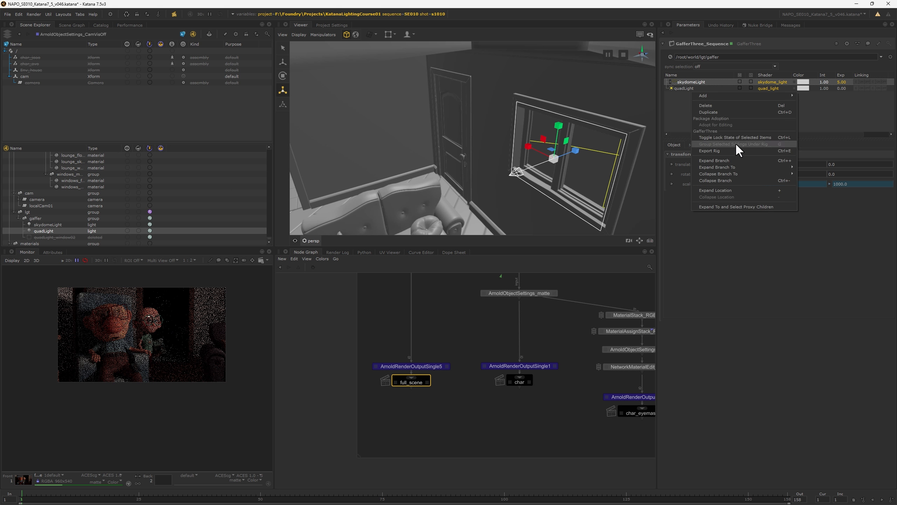
mouse_move(717, 94)
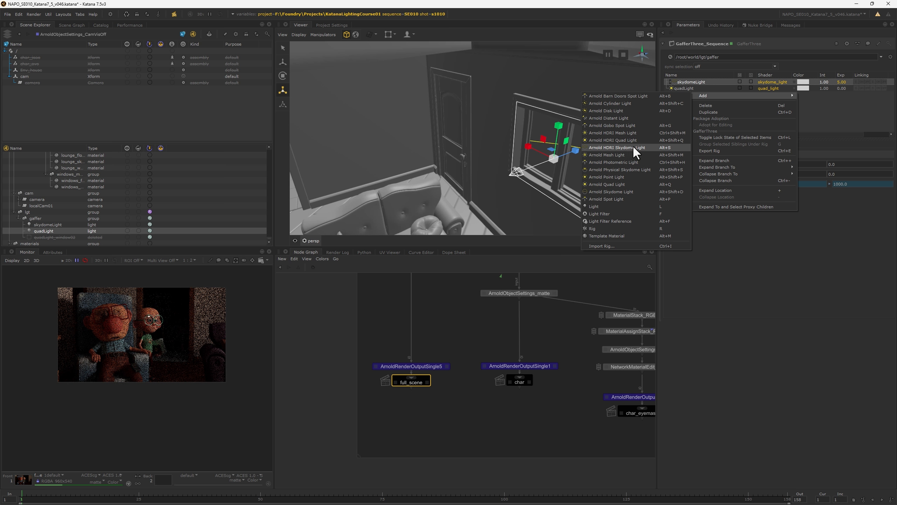
left_click(829, 311)
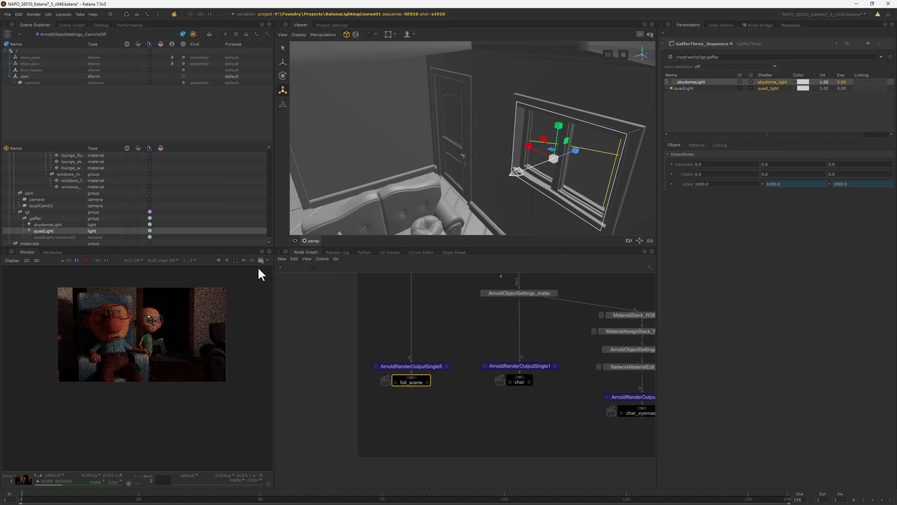
Step: Check the active interactive render filters and inspect the two characters in the rendered image up close
left_click(174, 14)
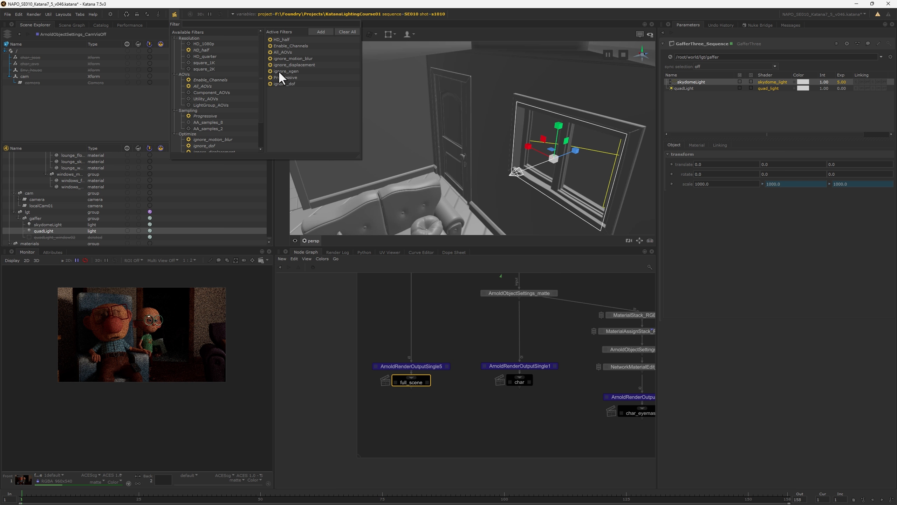
left_click(225, 7)
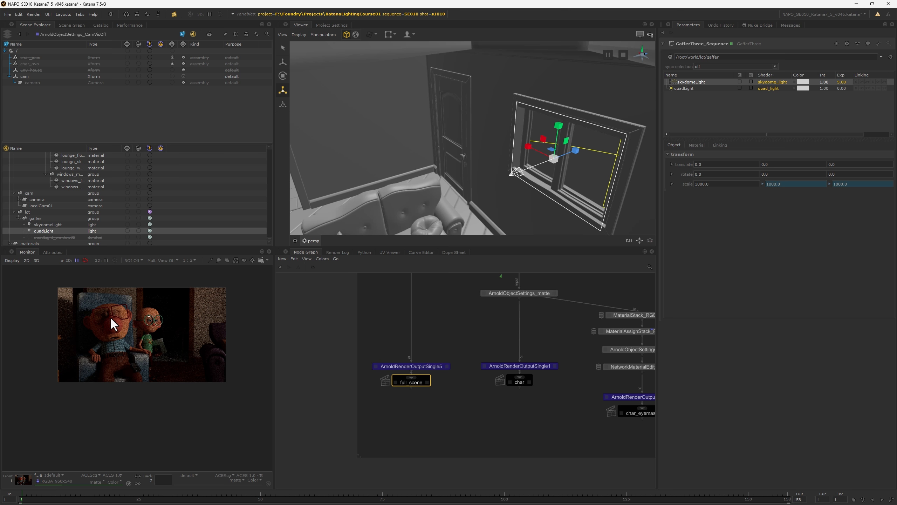
scroll(110, 317, "up", 1)
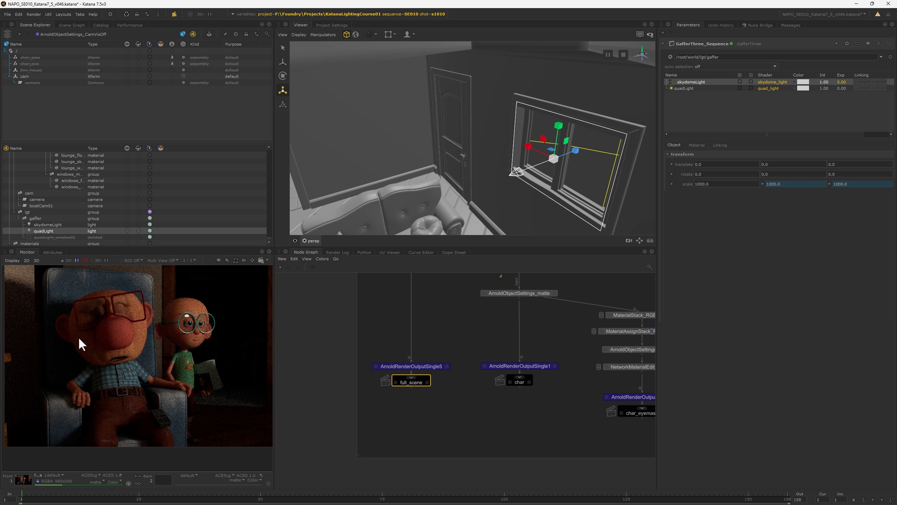
scroll(184, 323, "down", 1)
middle_click_drag(200, 327, 181, 347)
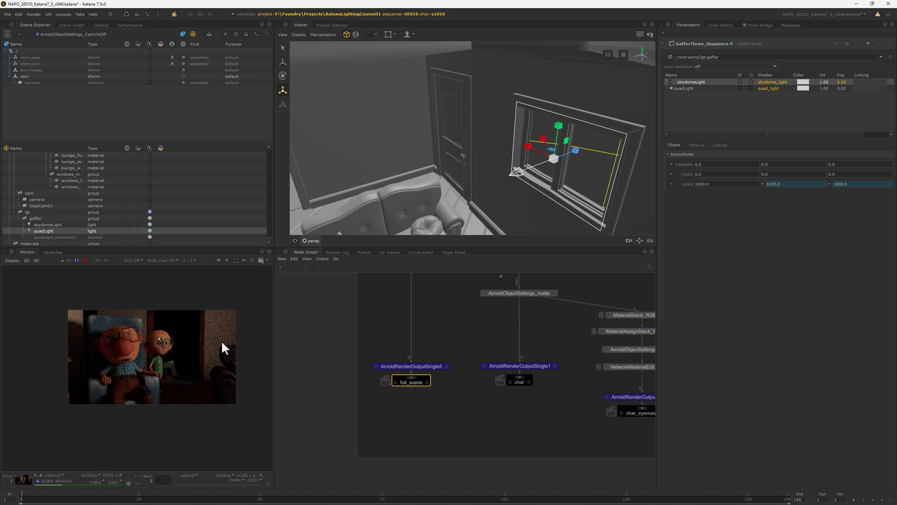
Step: Review the render options of the char node and look over the other render passes in the Passes group
middle_click_drag(311, 382, 281, 403)
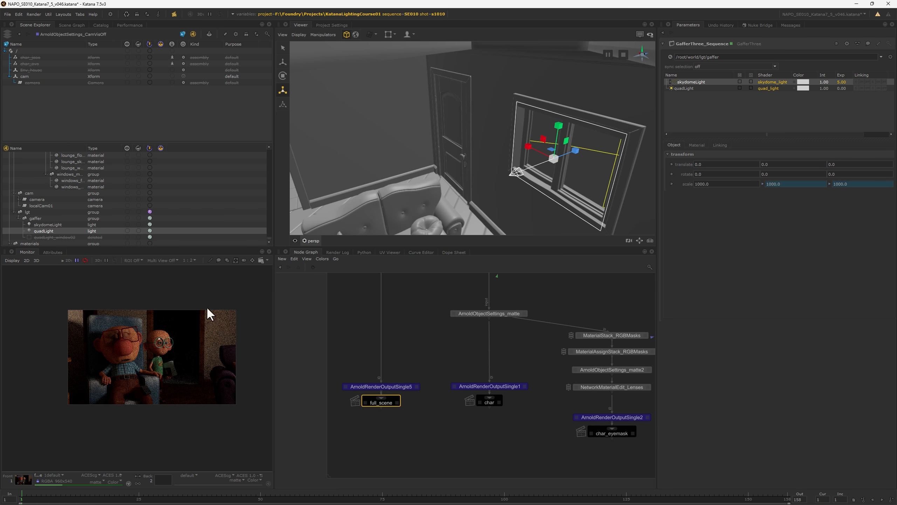
middle_click_drag(335, 409, 273, 411)
right_click(430, 404)
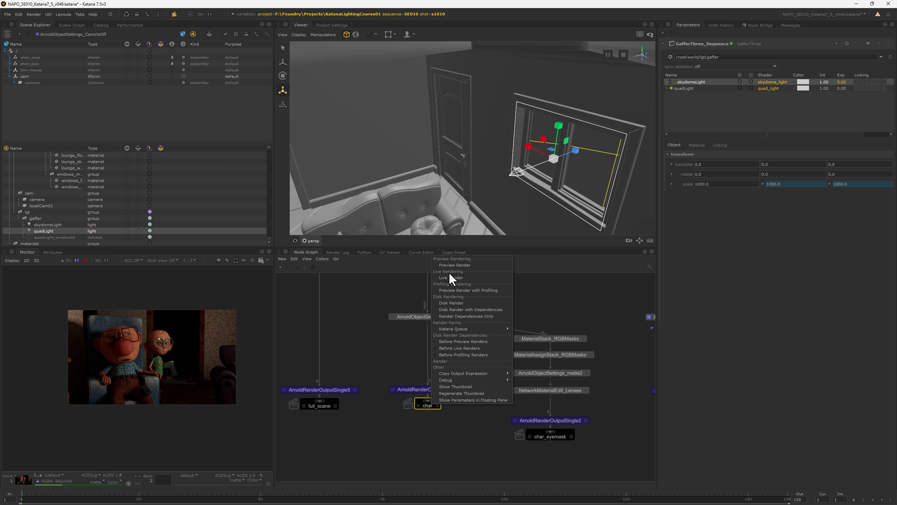
left_click(394, 337)
scroll(428, 369, "down", 5)
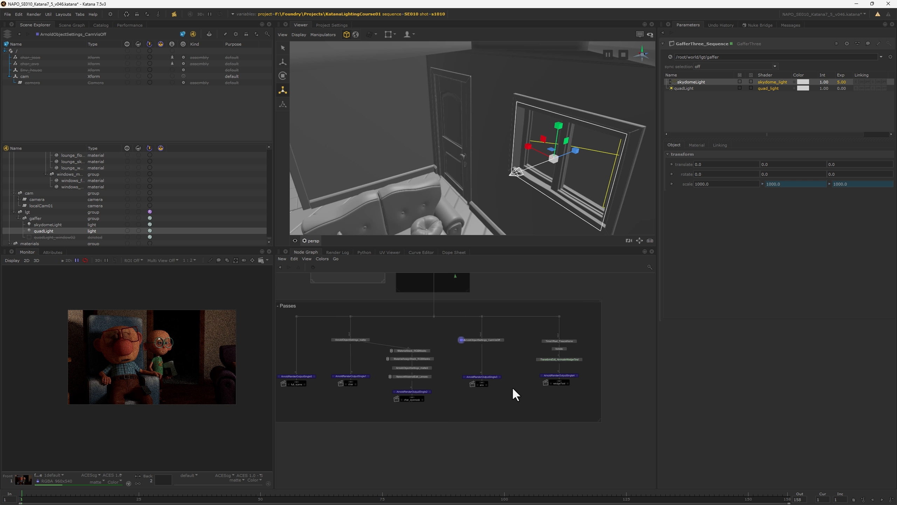
middle_click_drag(406, 390, 415, 399)
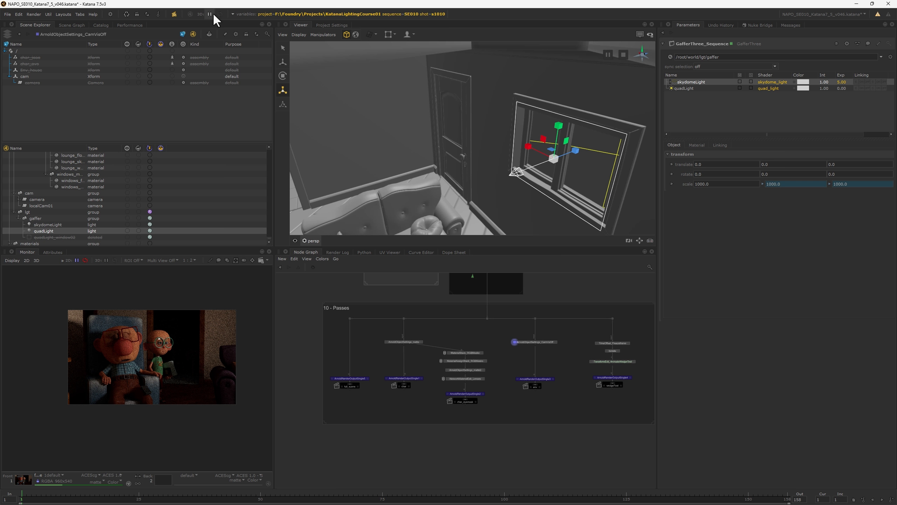
Step: Open Start Multiple Renders from the KatanaQueue shelf
left_click(110, 14)
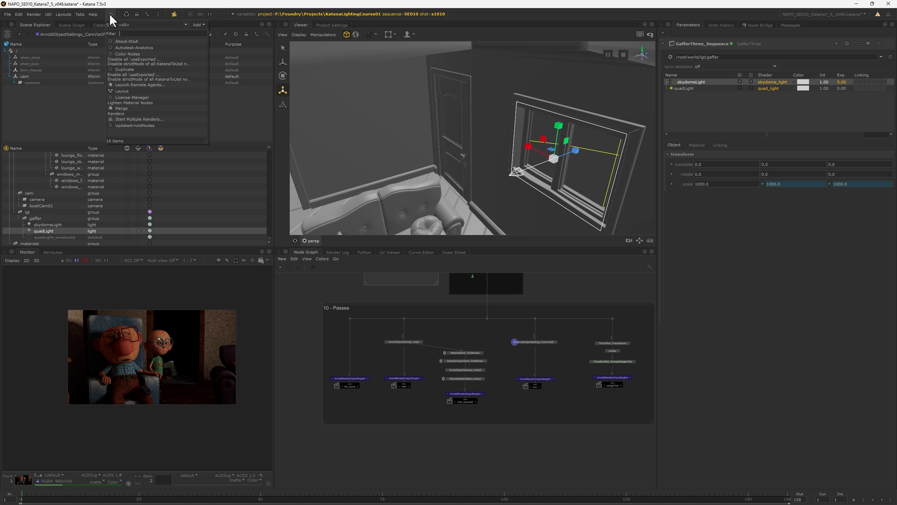
left_click(138, 24)
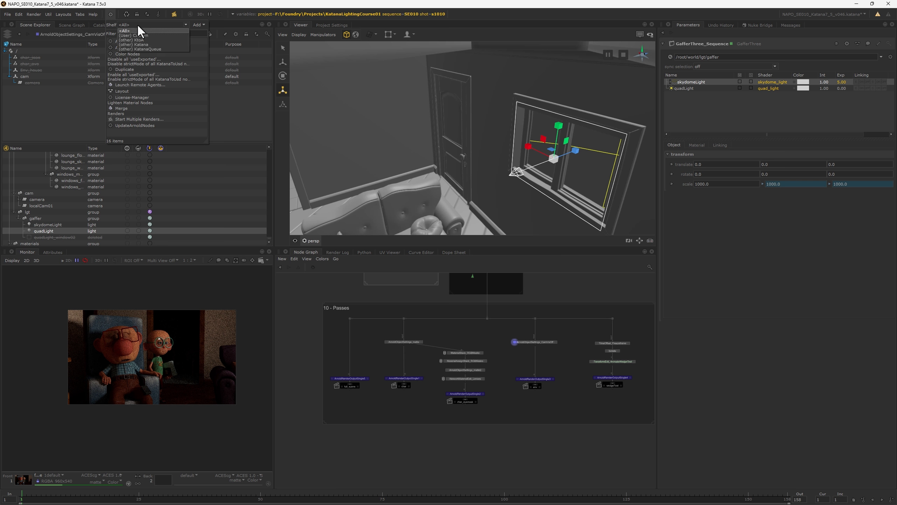
left_click(138, 47)
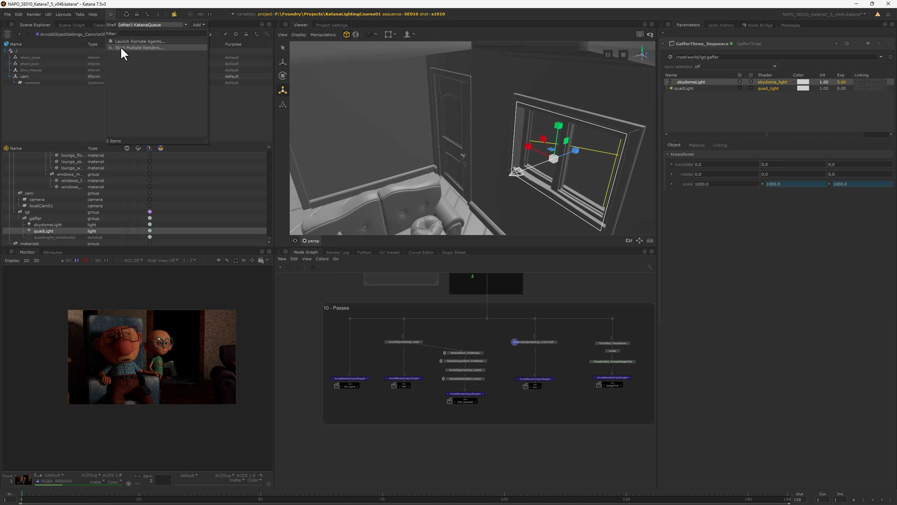
left_click(122, 47)
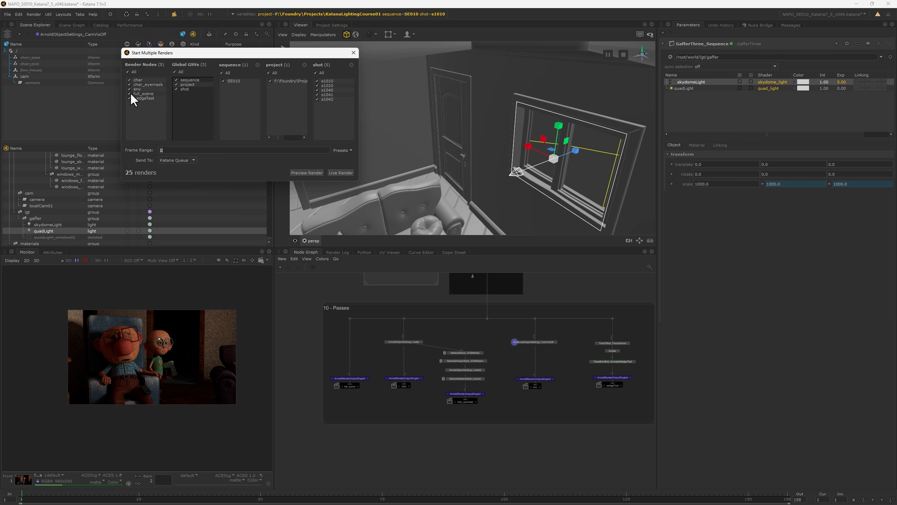
Step: Start preview renders of only the char, env and full_scene nodes for shot s1010, sent to Local Machine
left_click(129, 97)
left_click(129, 84)
left_click(318, 90)
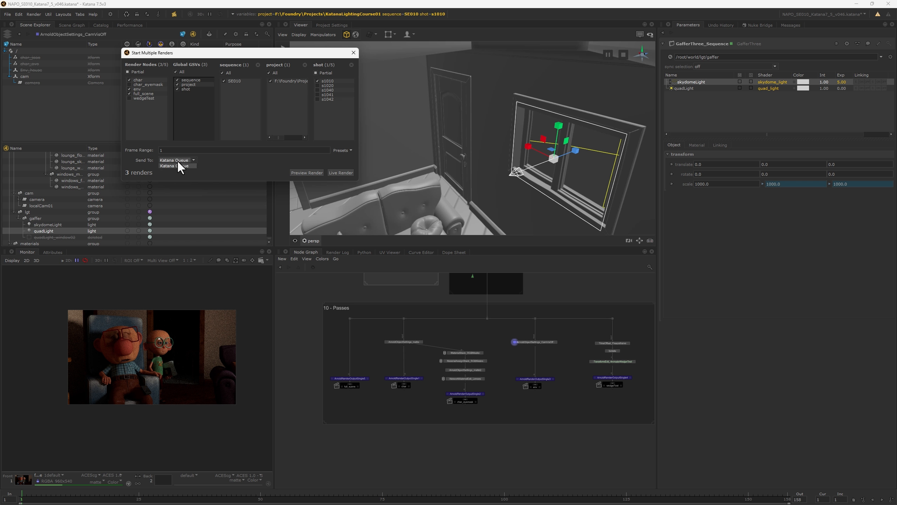
left_click(305, 172)
Step: Dismiss the multiple renders dialog and view the env and char renders from the catalog in the monitor
left_click(100, 25)
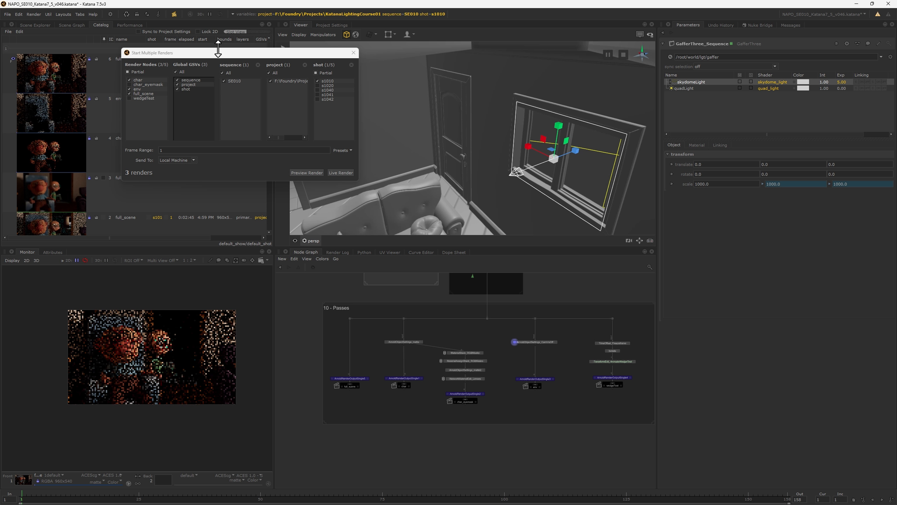
left_click_drag(210, 56, 361, 58)
left_click(423, 69)
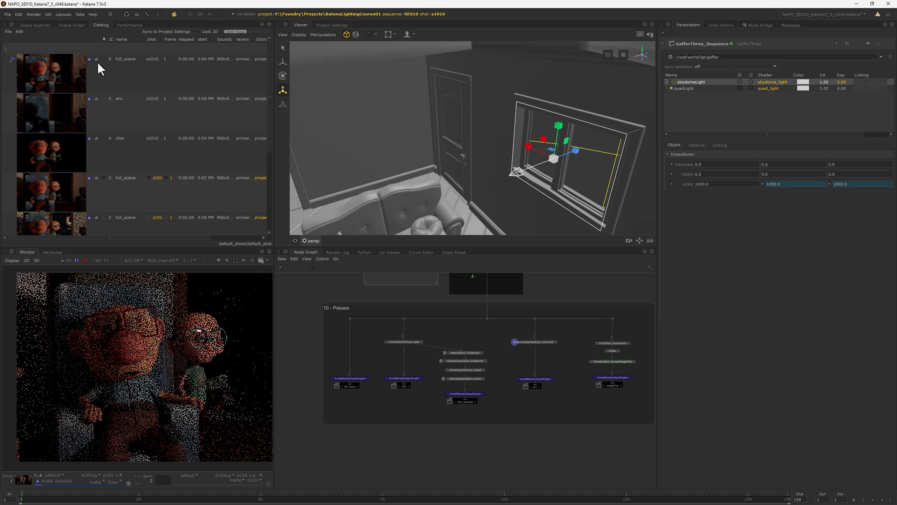
left_click(11, 111)
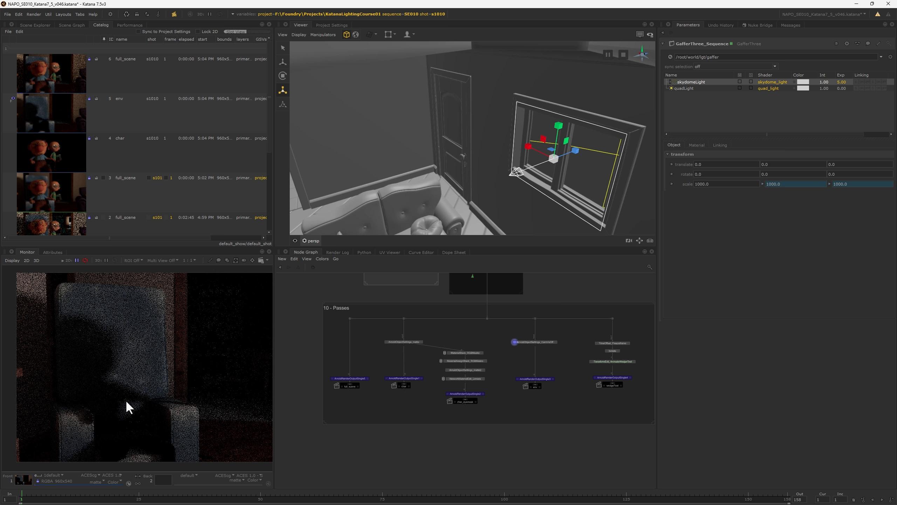
left_click(15, 156)
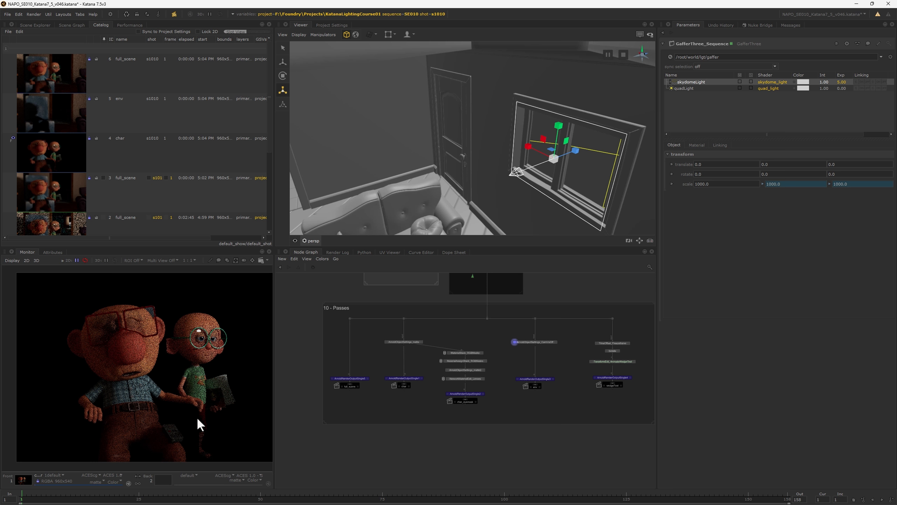
Step: Inspect the char render up close in its alpha channel, then return to the color view
scroll(196, 417, "up", 2)
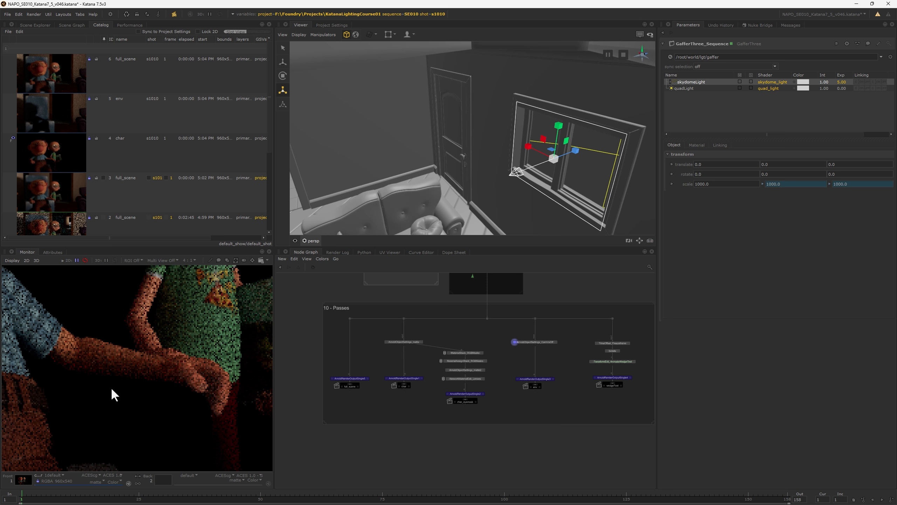
key("a")
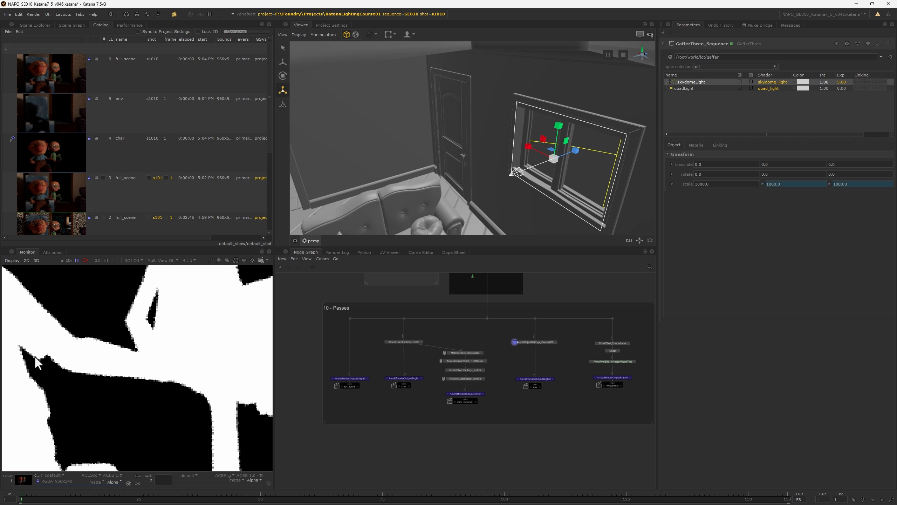
scroll(194, 413, "down", 1)
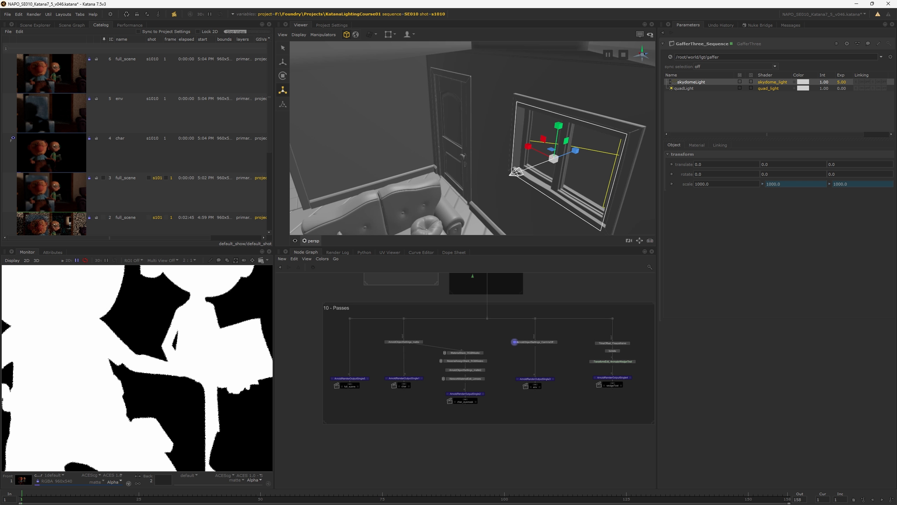
middle_click_drag(198, 412, 135, 365)
key("a")
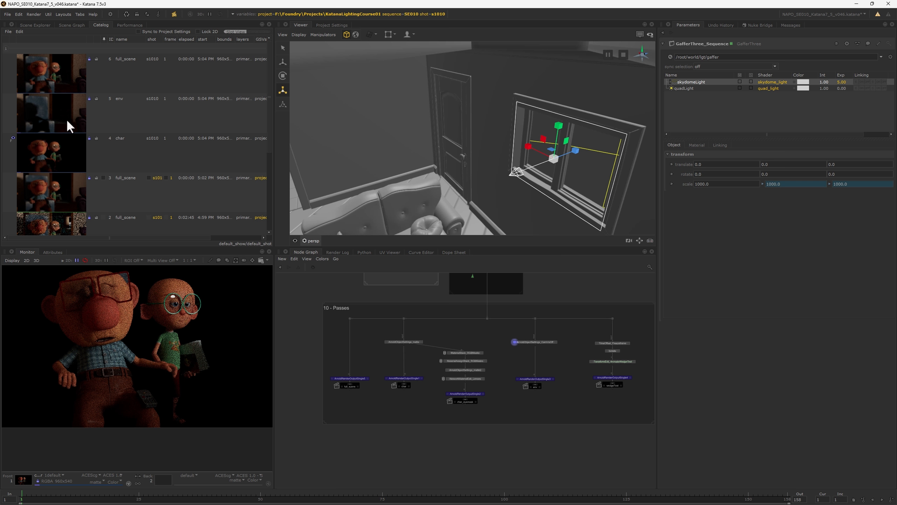
Step: Compare the env render with the char render in the monitor and toggle the char render's alpha display
left_click(11, 112)
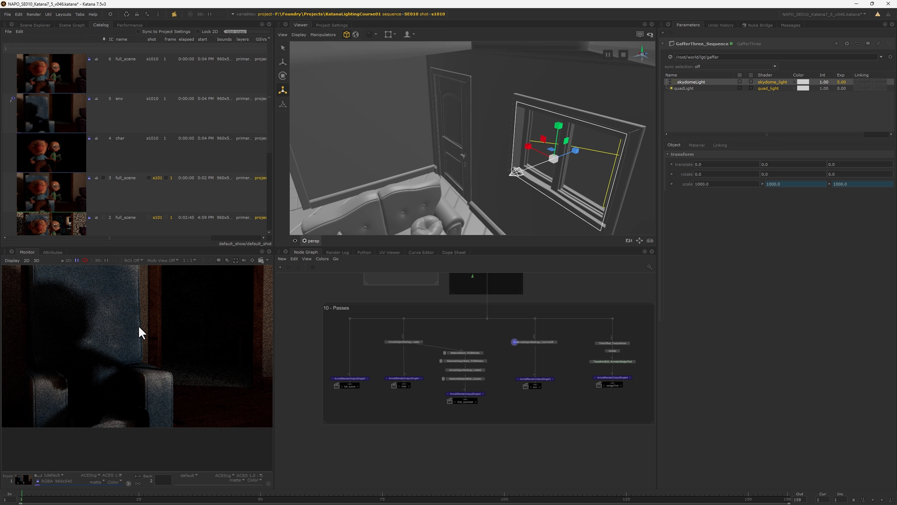
left_click(11, 152)
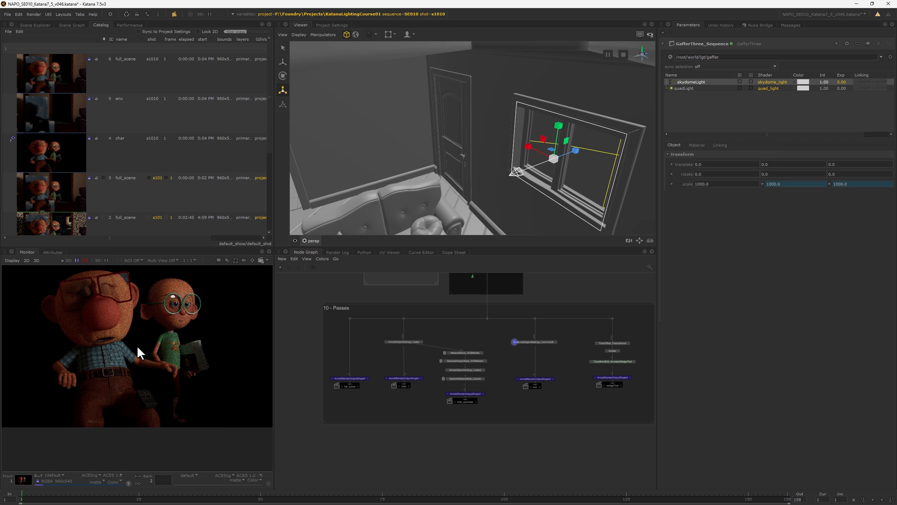
key("a")
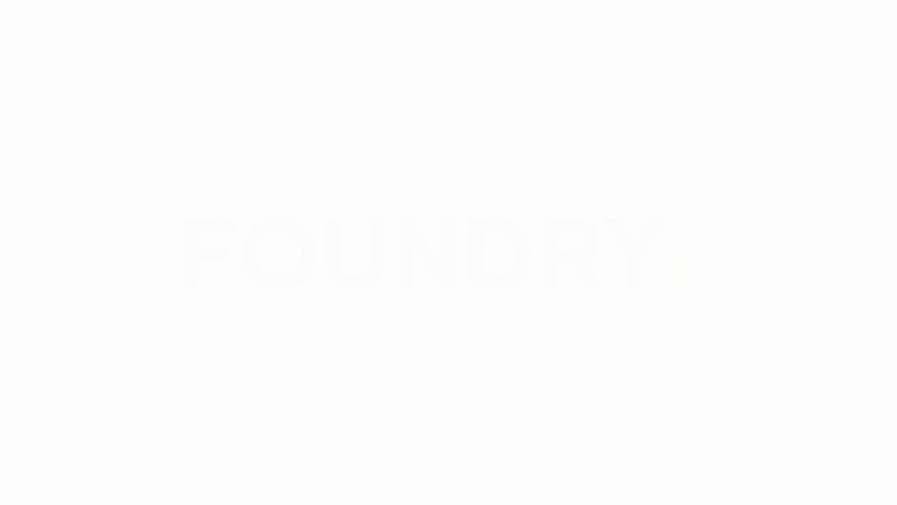